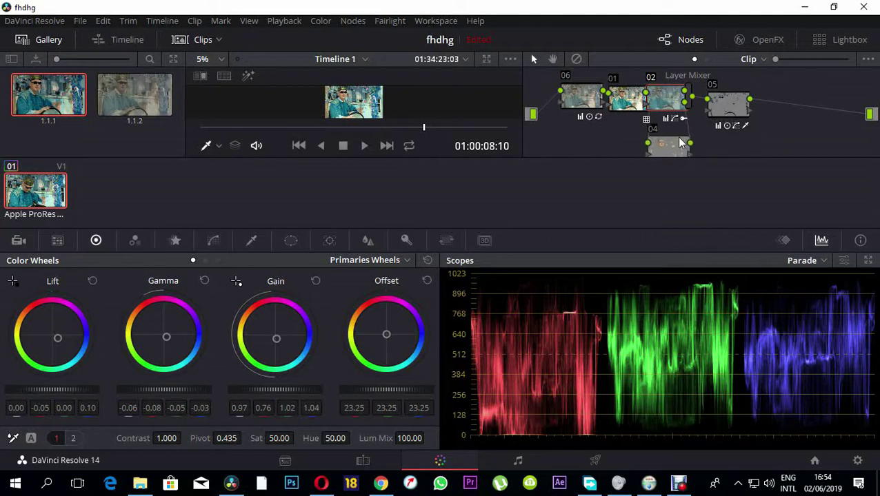
Step: Move node 06 clear of node 01 in the existing grade and inspect the corrections in both nodes
{"action": "left_click", "coordinate": [585, 104]}
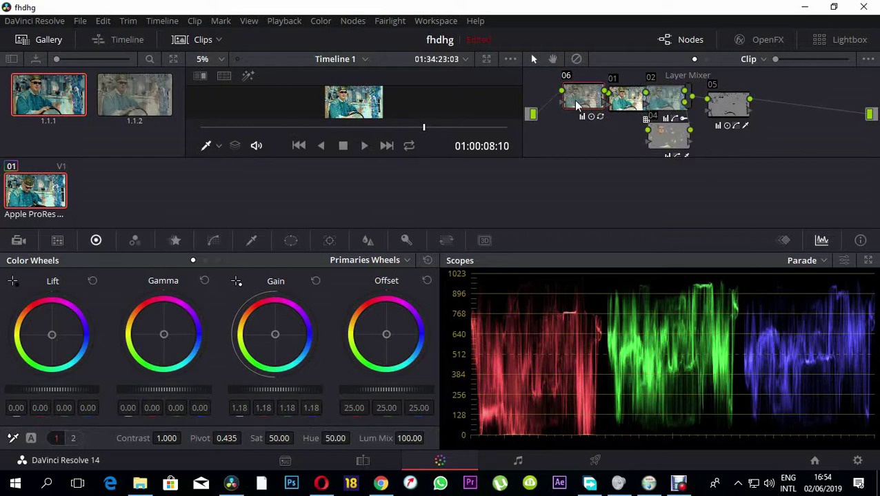
{"action": "left_click_drag", "start_coordinate": [575, 101], "coordinate": [554, 105]}
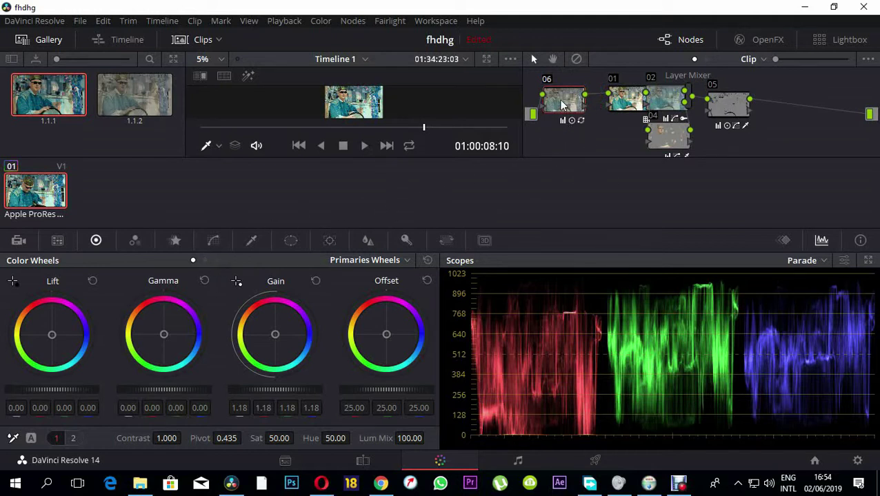
{"action": "mouse_move", "coordinate": [564, 104]}
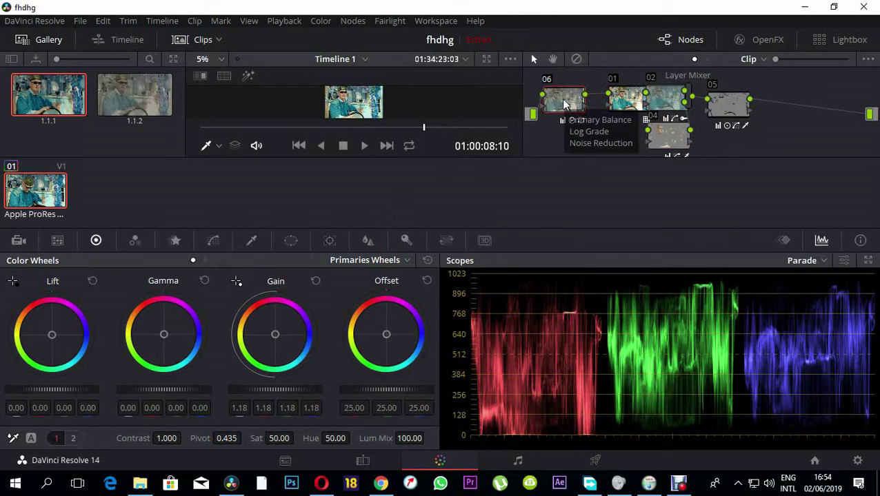
{"action": "left_click", "coordinate": [628, 100]}
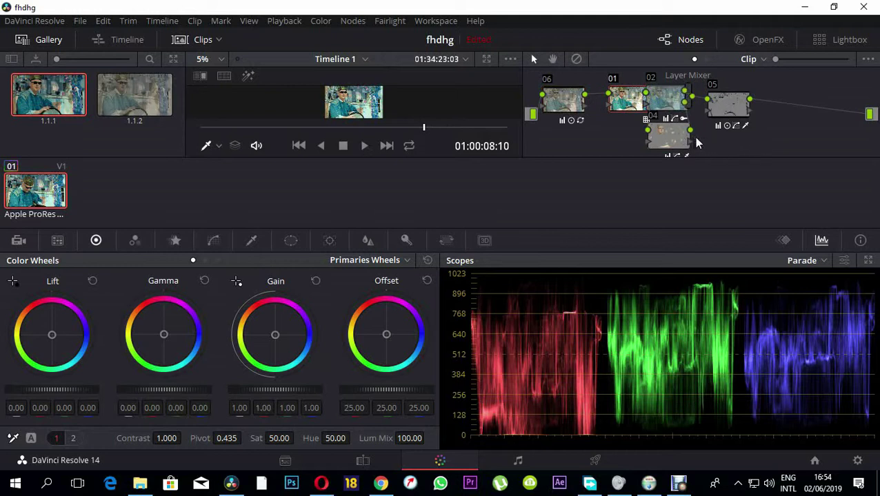
Step: Show the mini timeline in place of the clip thumbnails on the Color page, keeping the gallery open
{"action": "left_click", "coordinate": [61, 44]}
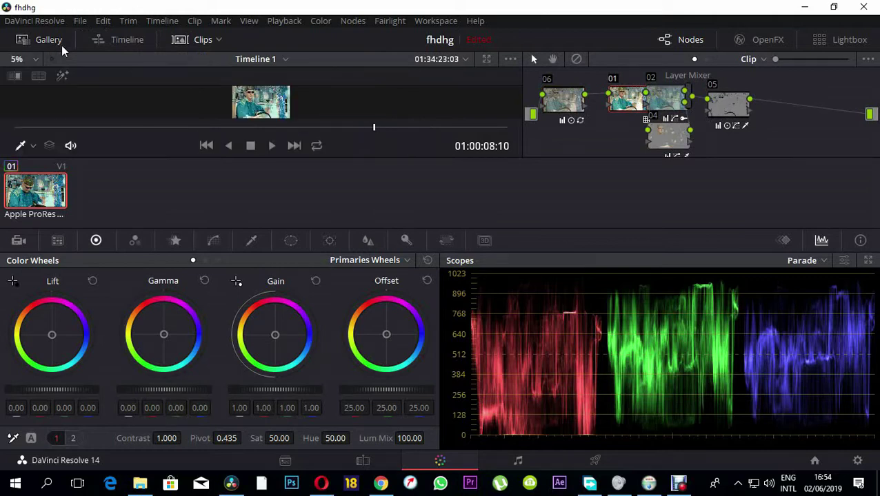
{"action": "left_click", "coordinate": [146, 43]}
{"action": "left_click", "coordinate": [196, 39]}
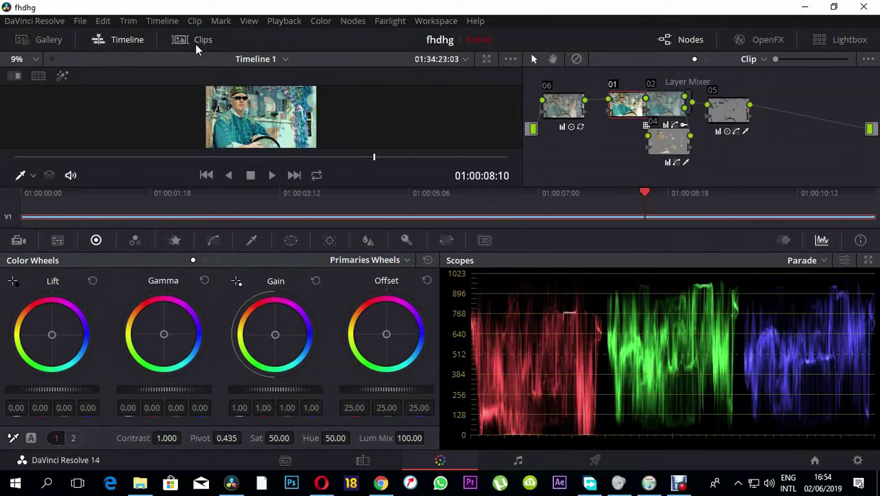
{"action": "left_click", "coordinate": [63, 42]}
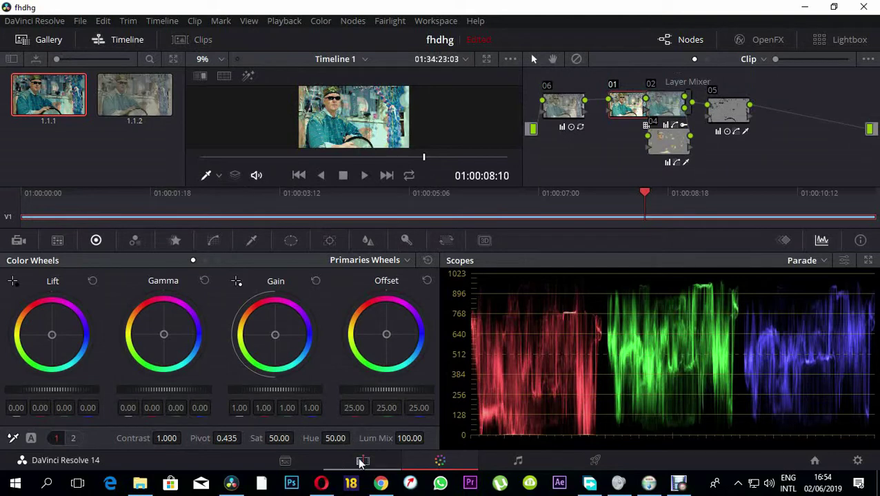
Step: Append a second copy of clip J001C007_140110_R6MS to Timeline 1 on the Edit page and park the playhead on it at 01:00:15:07
{"action": "left_click", "coordinate": [285, 460]}
{"action": "left_click", "coordinate": [362, 460]}
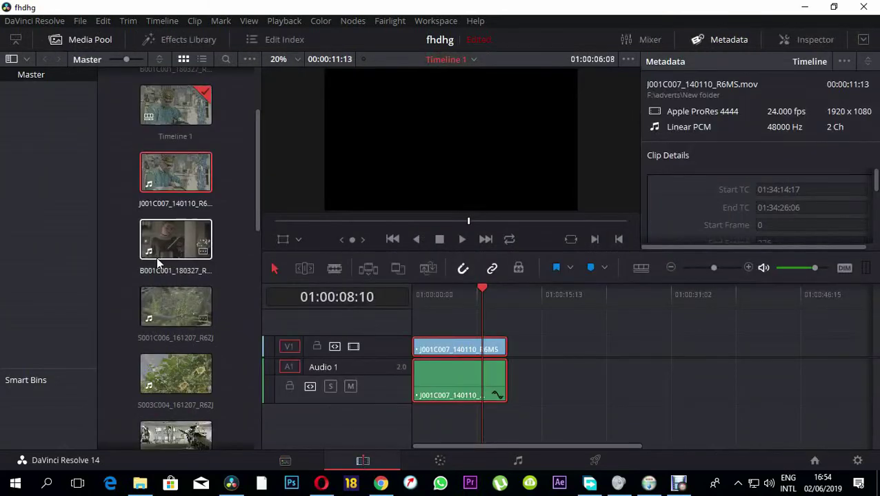
{"action": "left_click", "coordinate": [172, 173]}
{"action": "left_click_drag", "start_coordinate": [172, 170], "coordinate": [541, 369]}
{"action": "left_click", "coordinate": [546, 350]}
{"action": "left_click_drag", "start_coordinate": [508, 289], "coordinate": [540, 293]}
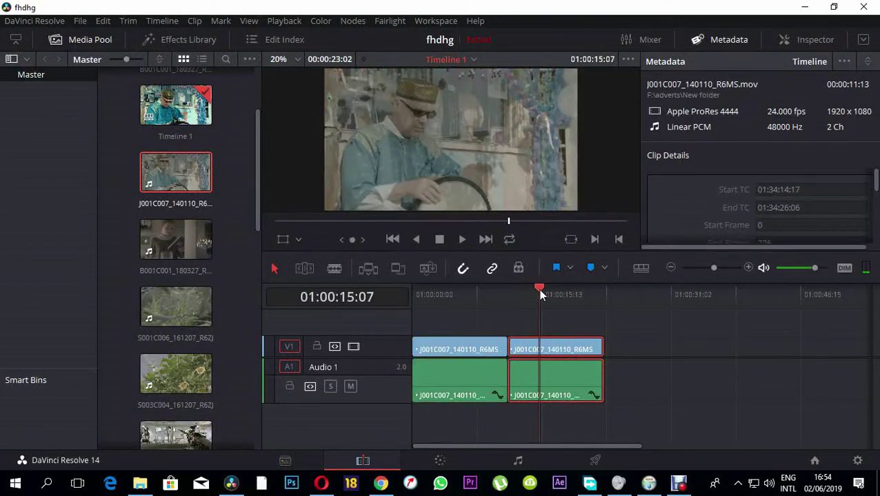
Step: Open the appended clip on the Color page and place its node 01 near the source input
{"action": "left_click", "coordinate": [440, 462]}
{"action": "left_click_drag", "start_coordinate": [631, 137], "coordinate": [568, 114]}
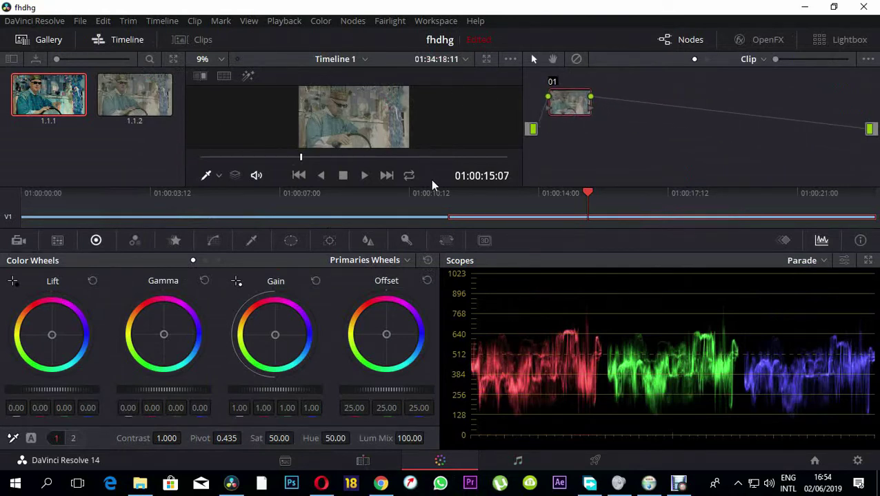
{"action": "left_click", "coordinate": [108, 104]}
{"action": "left_click", "coordinate": [38, 98]}
{"action": "left_click", "coordinate": [126, 98]}
{"action": "left_click", "coordinate": [84, 96]}
{"action": "left_click", "coordinate": [126, 96]}
{"action": "left_click", "coordinate": [74, 102]}
Step: Hide the gallery and the mini timeline to give the viewer and node graph more room
{"action": "left_click", "coordinate": [51, 42]}
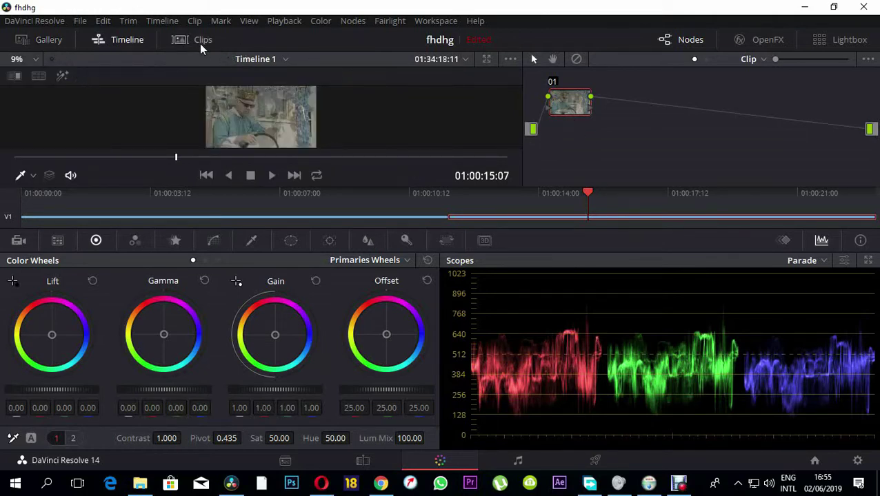
{"action": "left_click", "coordinate": [120, 41]}
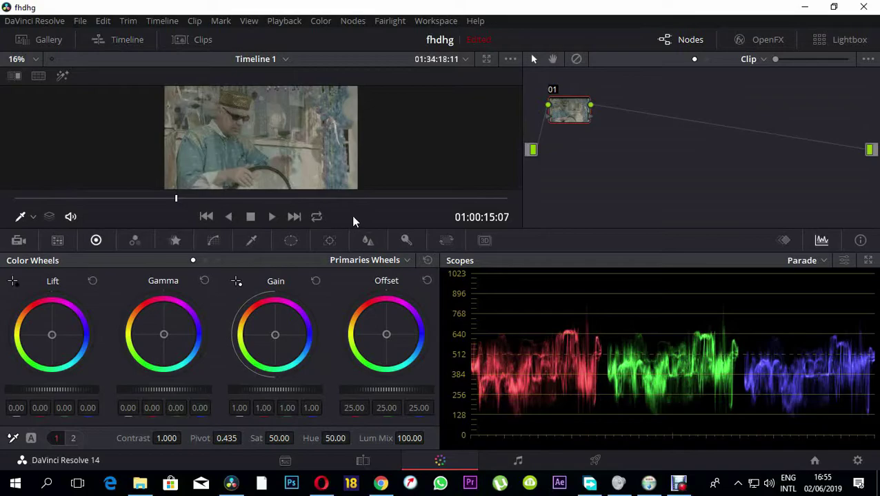
Step: Inspect the ungraded clip full screen and check the available scope types
{"action": "key", "text": "ctrl+f"}
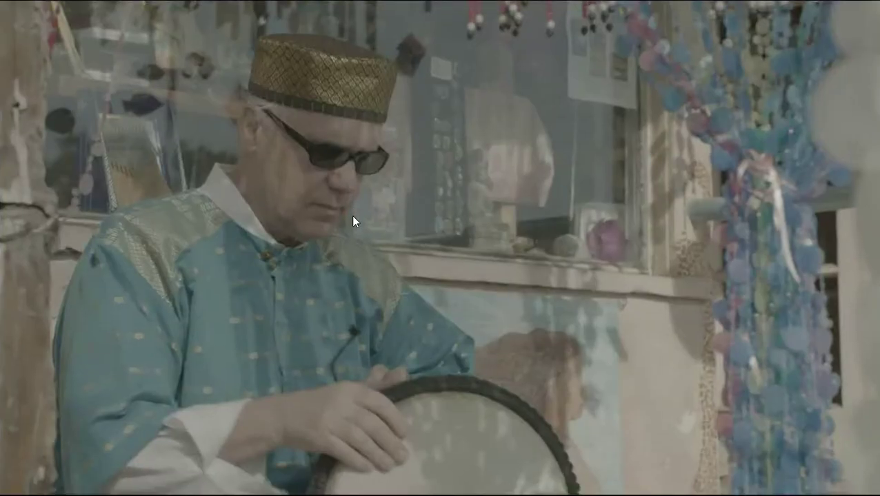
{"action": "key", "text": "ctrl+f"}
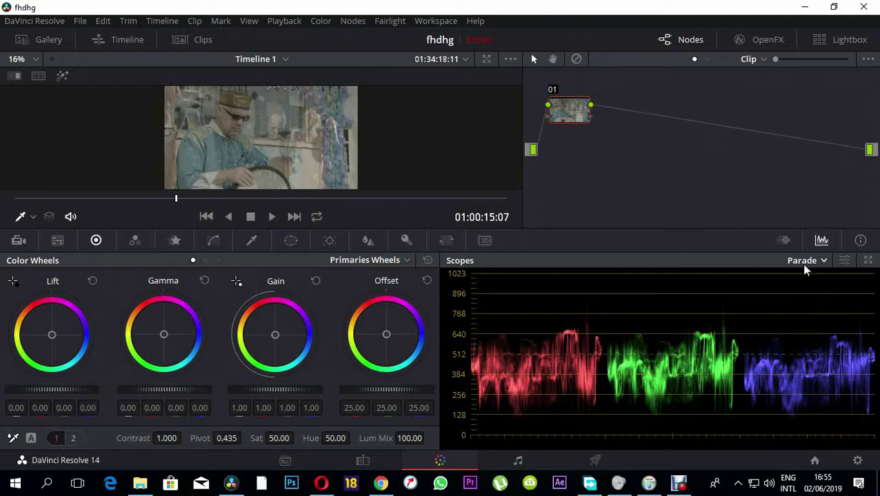
{"action": "left_click", "coordinate": [822, 262]}
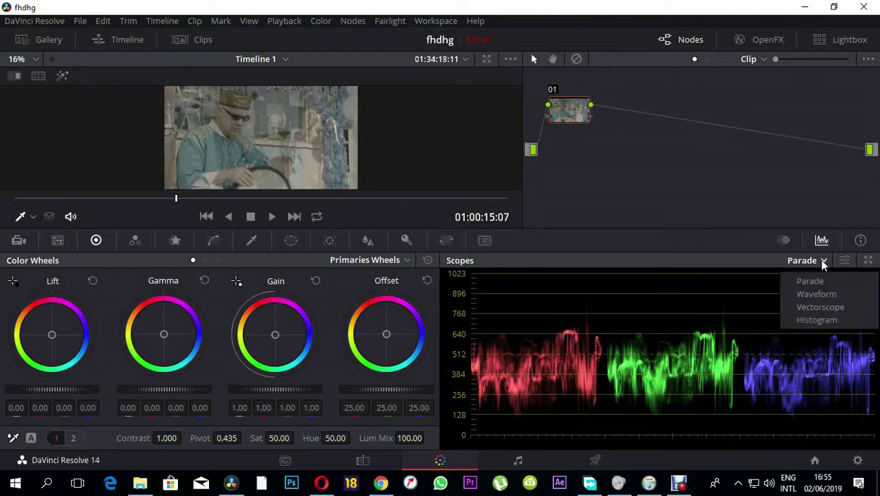
{"action": "left_click", "coordinate": [564, 353]}
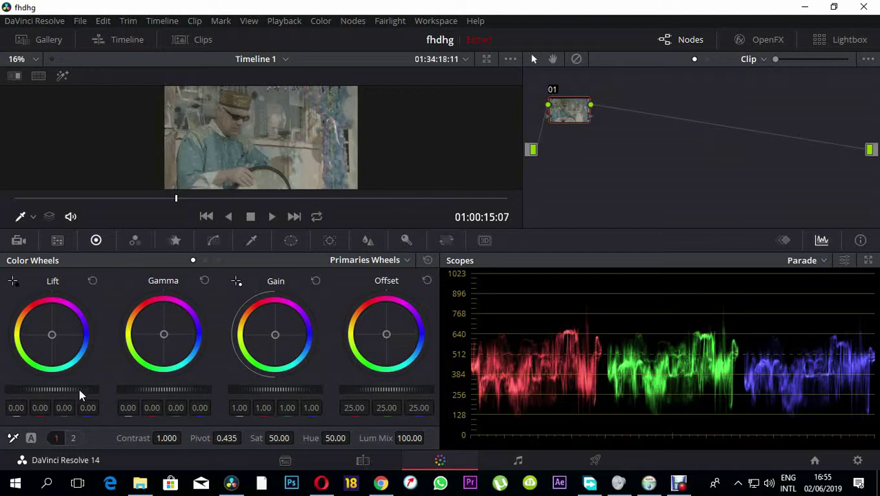
Step: Balance node 01 against the parade scope with master Lift at -0.08, Gain at 1.34 and Gamma at 0.01
{"action": "left_click_drag", "start_coordinate": [81, 384], "coordinate": [67, 402]}
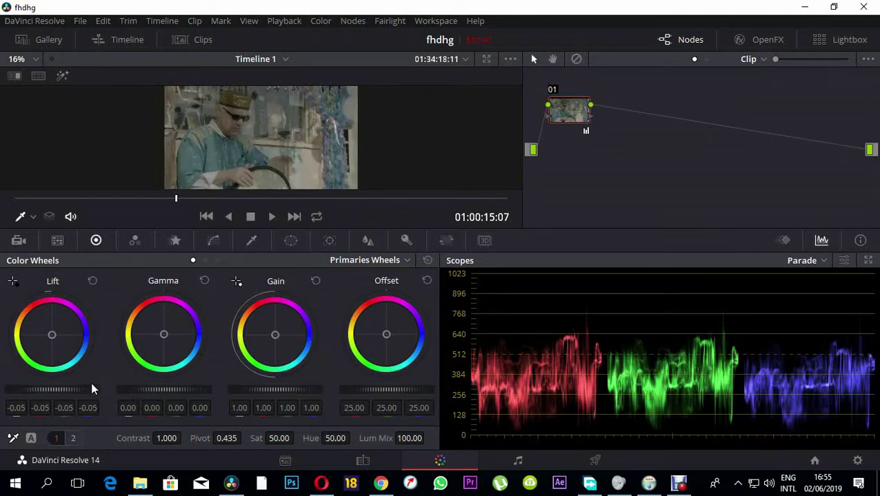
{"action": "left_click_drag", "start_coordinate": [50, 390], "coordinate": [43, 390]}
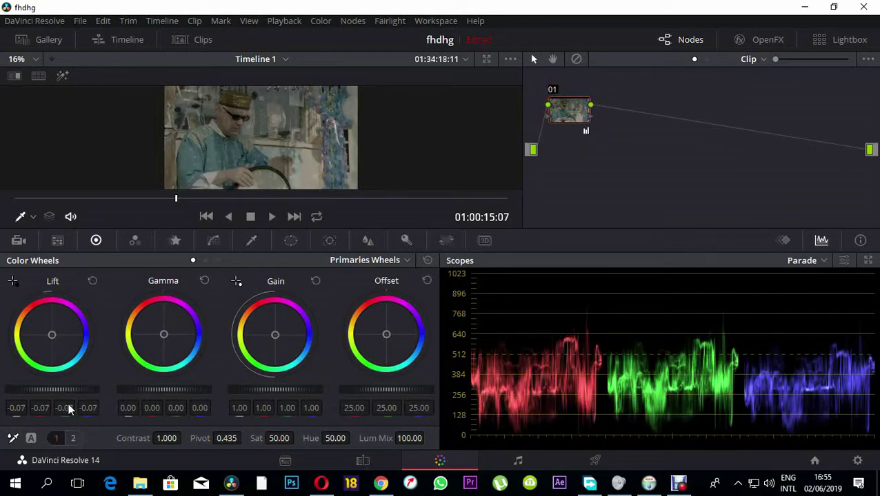
{"action": "left_click_drag", "start_coordinate": [276, 390], "coordinate": [301, 390]}
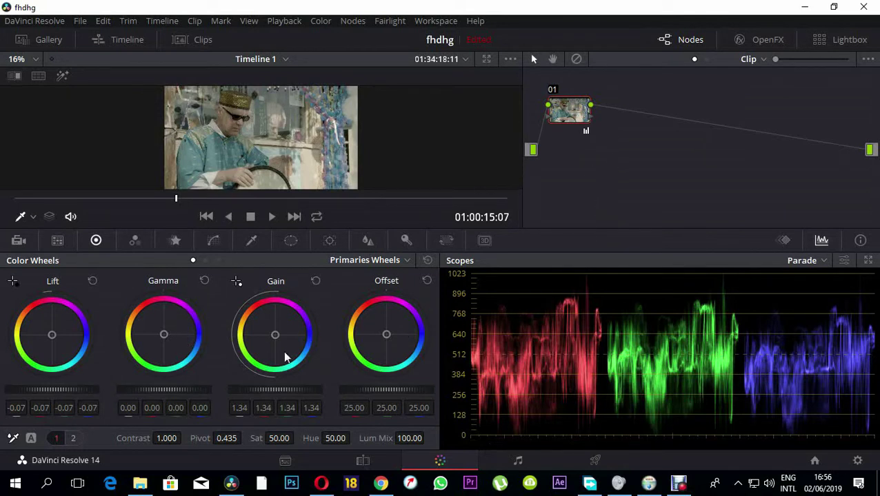
{"action": "left_click_drag", "start_coordinate": [71, 388], "coordinate": [67, 389]}
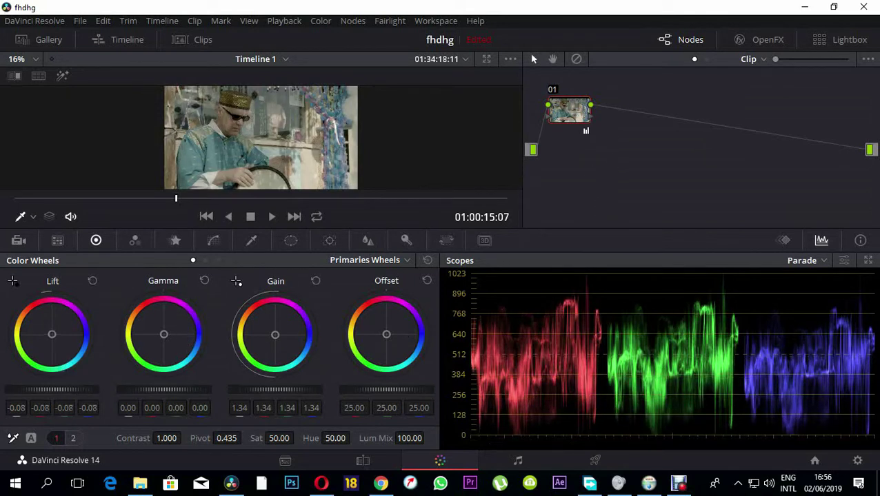
{"action": "left_click_drag", "start_coordinate": [287, 391], "coordinate": [284, 390]}
{"action": "left_click_drag", "start_coordinate": [158, 392], "coordinate": [130, 396]}
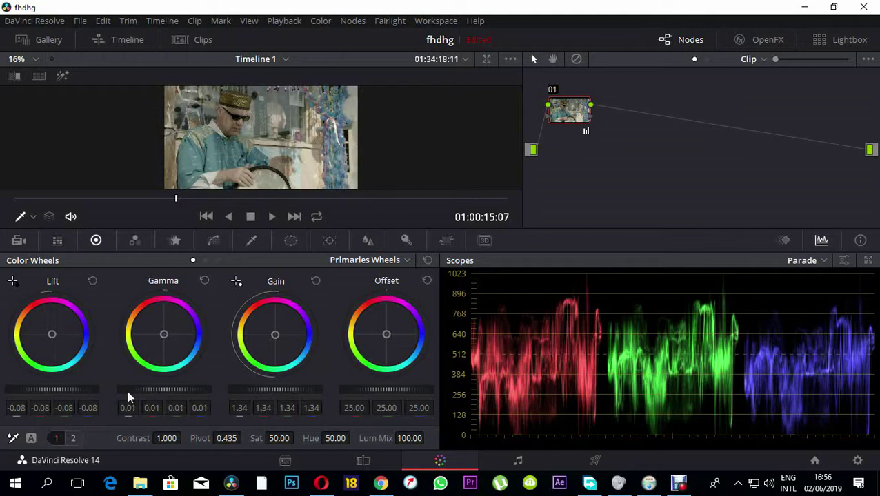
Step: Set the Temporal NR frames to 2 in the Motion Effects of node 01
{"action": "left_click", "coordinate": [175, 240]}
{"action": "left_click", "coordinate": [97, 296]}
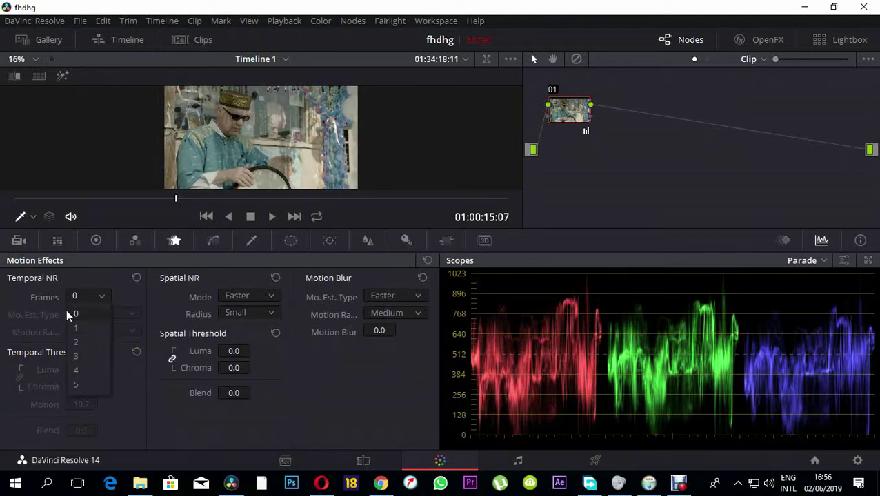
{"action": "left_click", "coordinate": [85, 341]}
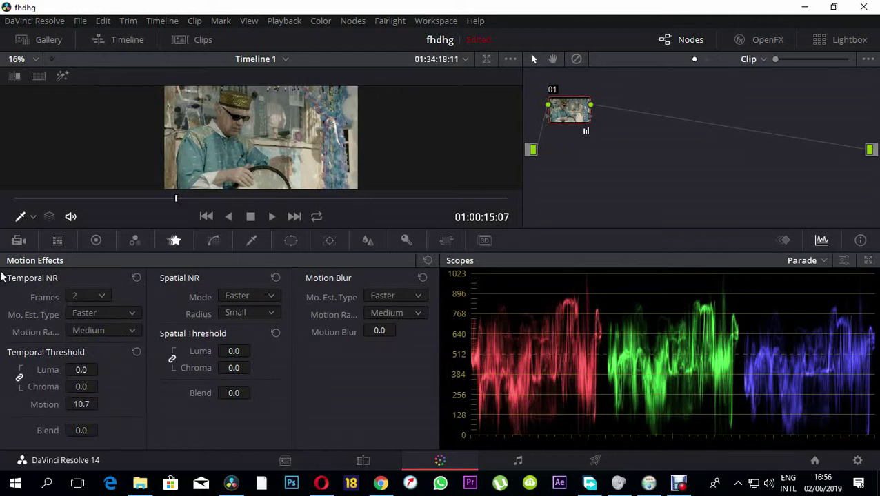
Step: Examine the window ledge and dark background behind the man at high magnification for image noise
{"action": "scroll", "coordinate": [244, 119], "scroll_direction": "up", "scroll_amount": 2}
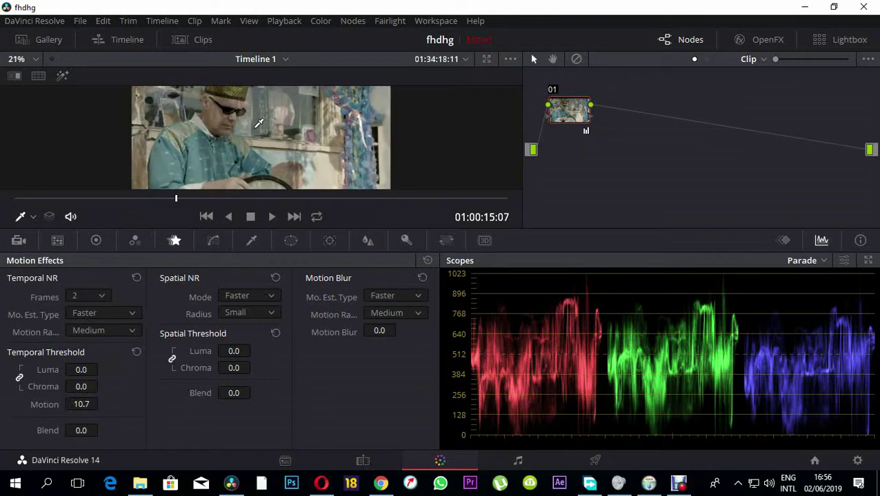
{"action": "scroll", "coordinate": [244, 120], "scroll_direction": "up", "scroll_amount": 6}
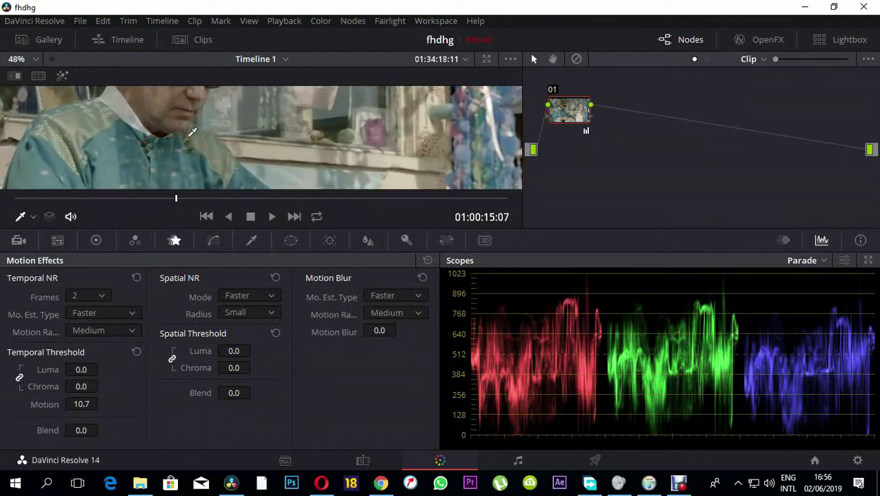
{"action": "scroll", "coordinate": [192, 131], "scroll_direction": "up", "scroll_amount": 4}
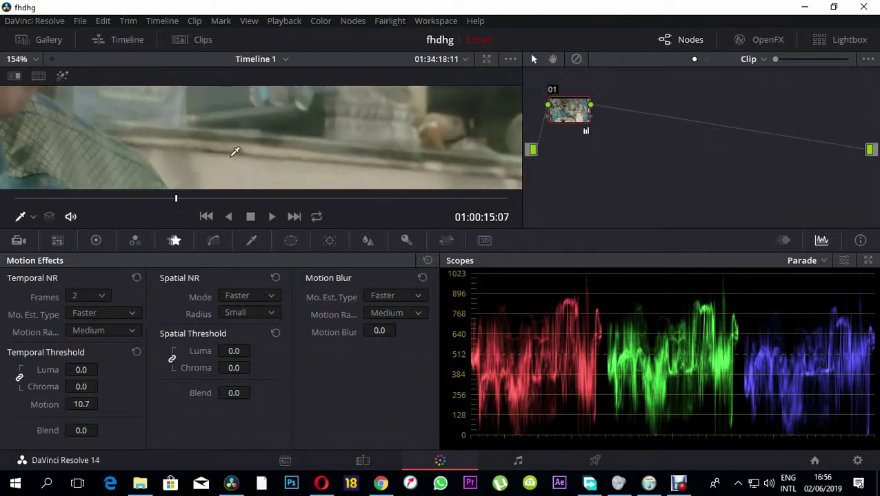
{"action": "scroll", "coordinate": [234, 152], "scroll_direction": "up", "scroll_amount": 5}
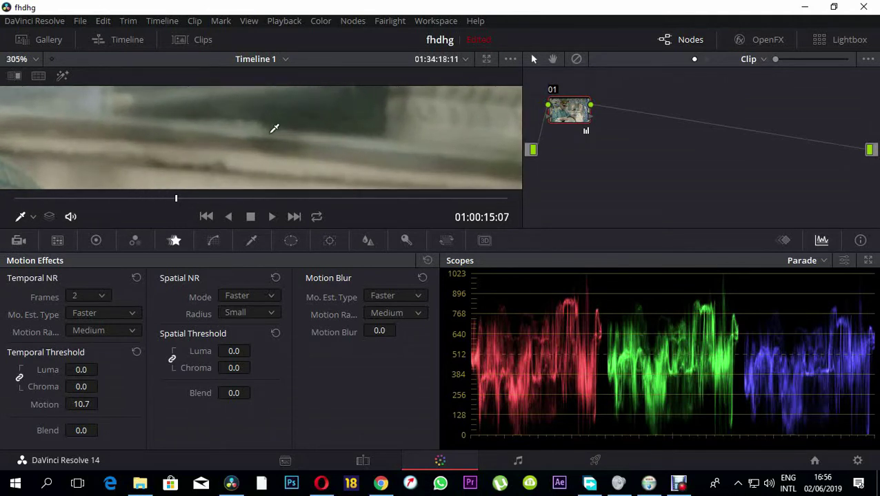
{"action": "scroll", "coordinate": [295, 120], "scroll_direction": "up", "scroll_amount": 1}
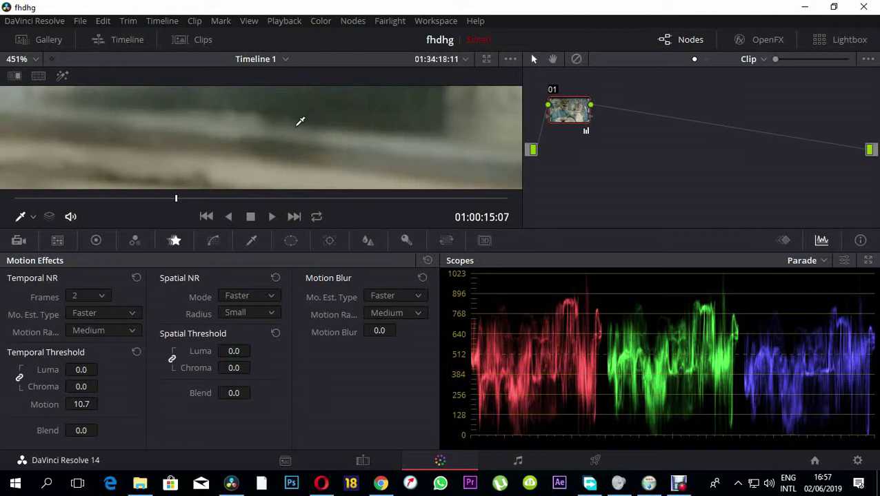
{"action": "scroll", "coordinate": [302, 121], "scroll_direction": "up", "scroll_amount": 1}
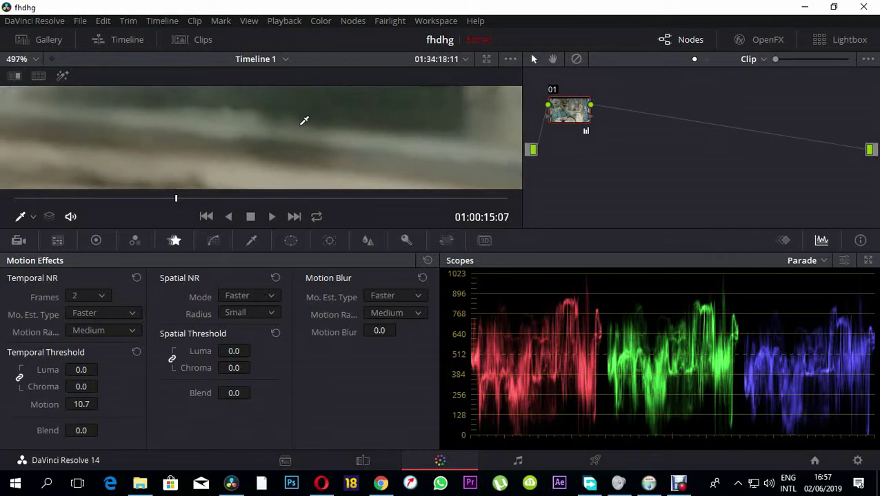
{"action": "scroll", "coordinate": [304, 121], "scroll_direction": "down", "scroll_amount": 6}
{"action": "scroll", "coordinate": [303, 127], "scroll_direction": "down", "scroll_amount": 4}
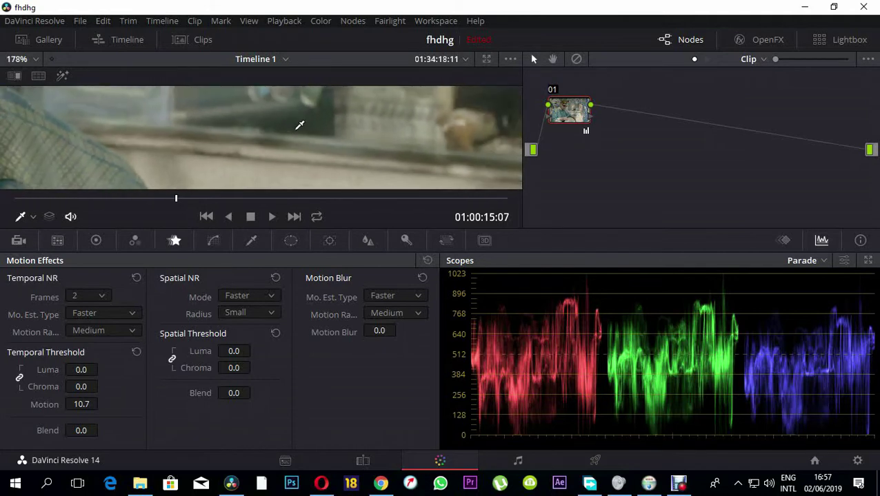
{"action": "scroll", "coordinate": [294, 142], "scroll_direction": "down", "scroll_amount": 4}
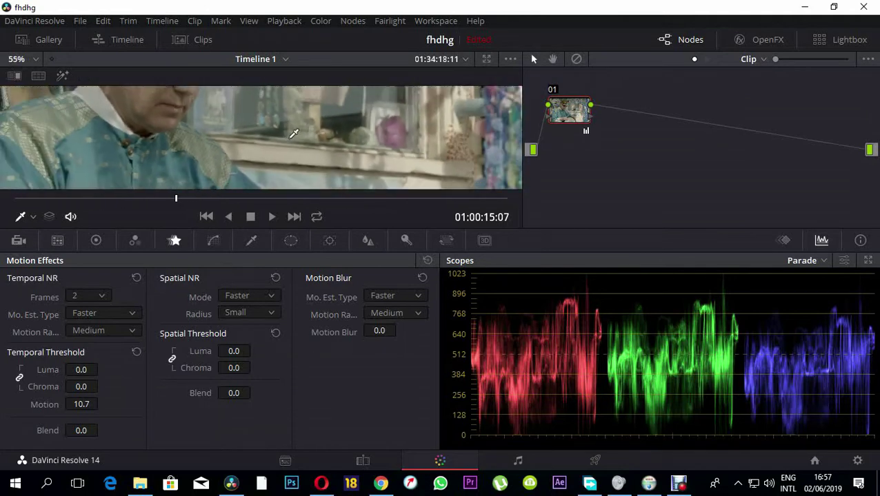
{"action": "scroll", "coordinate": [303, 130], "scroll_direction": "up", "scroll_amount": 5}
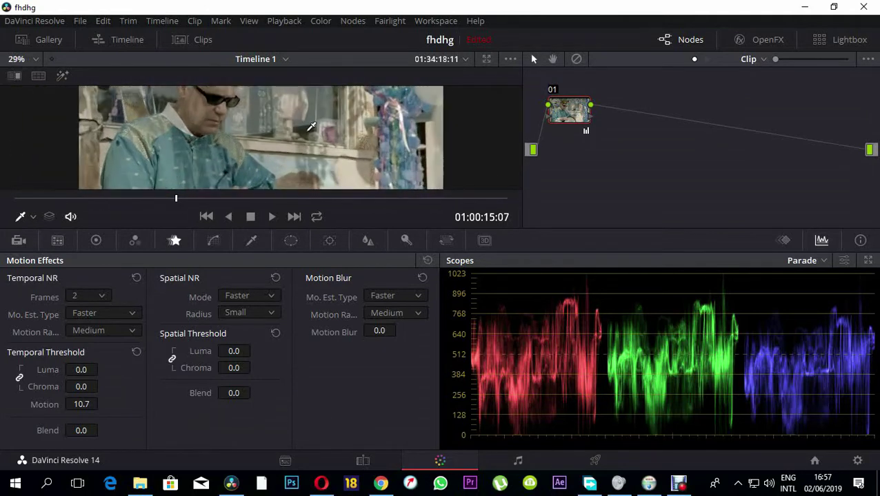
{"action": "scroll", "coordinate": [335, 115], "scroll_direction": "up", "scroll_amount": 5}
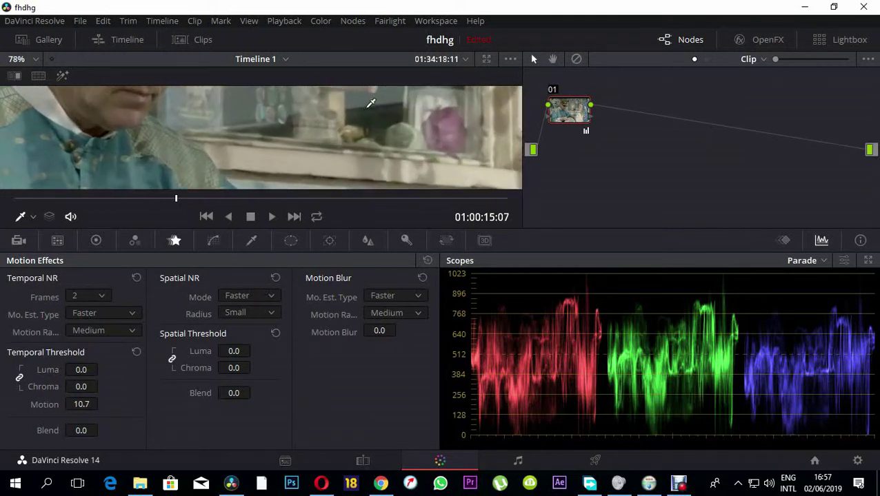
{"action": "scroll", "coordinate": [231, 97], "scroll_direction": "up", "scroll_amount": 5}
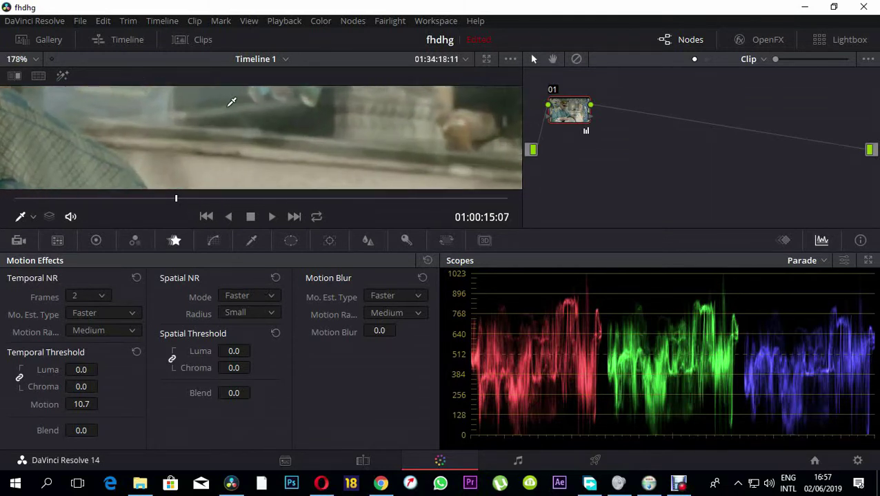
{"action": "scroll", "coordinate": [320, 141], "scroll_direction": "up", "scroll_amount": 3}
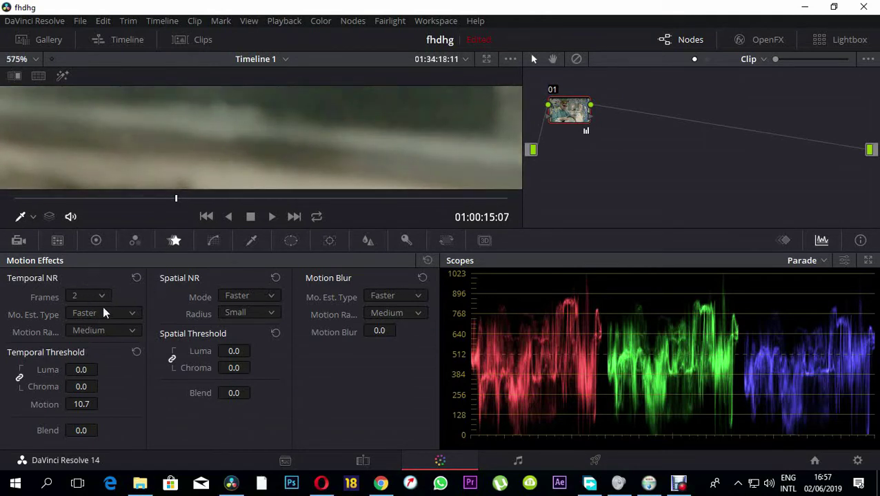
Step: Set node 01's Temporal NR motion estimation to Better, with luma and chroma thresholds at 8.0 and blend at 7.2
{"action": "left_click", "coordinate": [132, 314]}
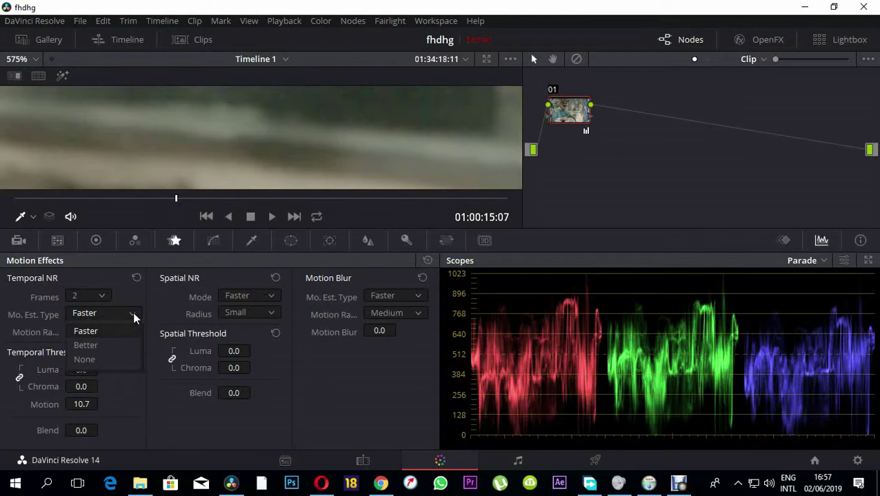
{"action": "left_click", "coordinate": [101, 347]}
{"action": "left_click_drag", "start_coordinate": [81, 370], "coordinate": [101, 370]}
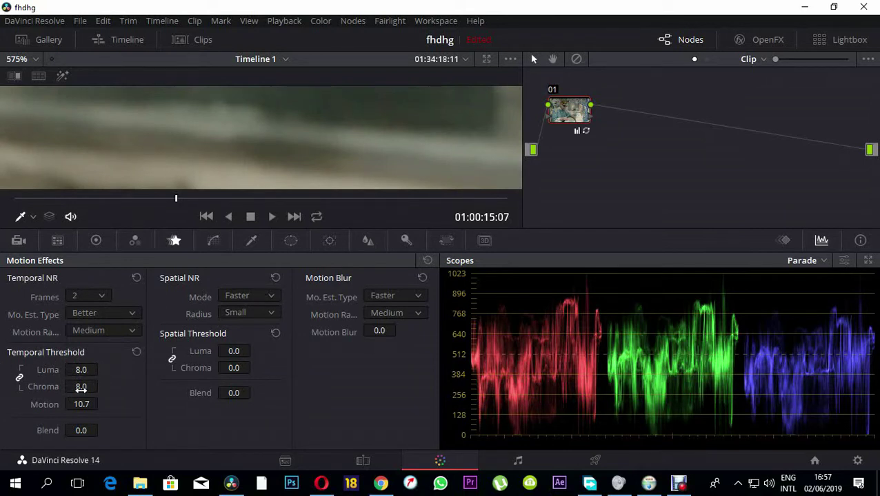
{"action": "left_click_drag", "start_coordinate": [83, 429], "coordinate": [101, 430]}
Step: Set node 01's Spatial NR mode to Better, with luma and chroma thresholds at 3.6 and blend at 1.8
{"action": "left_click", "coordinate": [272, 296]}
{"action": "left_click", "coordinate": [257, 327]}
{"action": "left_click_drag", "start_coordinate": [234, 351], "coordinate": [258, 351]}
{"action": "left_click_drag", "start_coordinate": [234, 392], "coordinate": [254, 393]}
Step: Compare the clip with node 01 disabled and enabled, examining the denoised image up close and as a whole frame
{"action": "left_click", "coordinate": [552, 90]}
{"action": "left_click", "coordinate": [552, 89]}
{"action": "scroll", "coordinate": [193, 138], "scroll_direction": "down", "scroll_amount": 2}
{"action": "scroll", "coordinate": [196, 140], "scroll_direction": "down", "scroll_amount": 5}
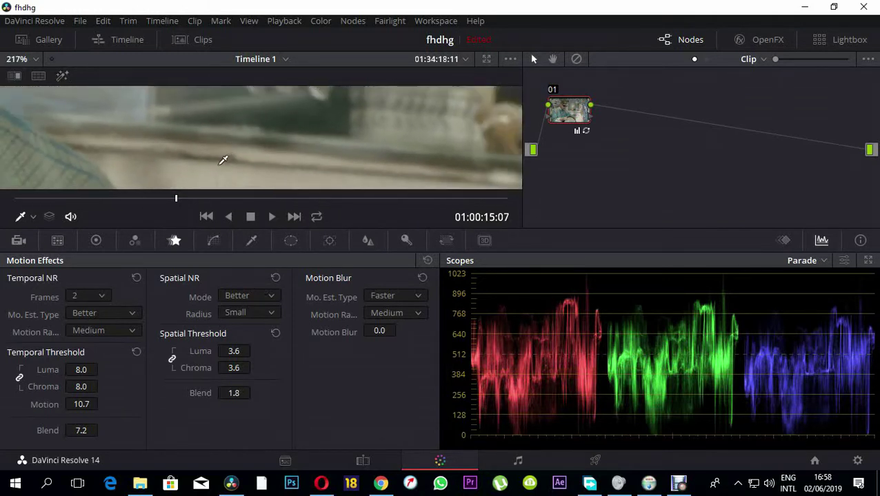
{"action": "scroll", "coordinate": [220, 156], "scroll_direction": "down", "scroll_amount": 4}
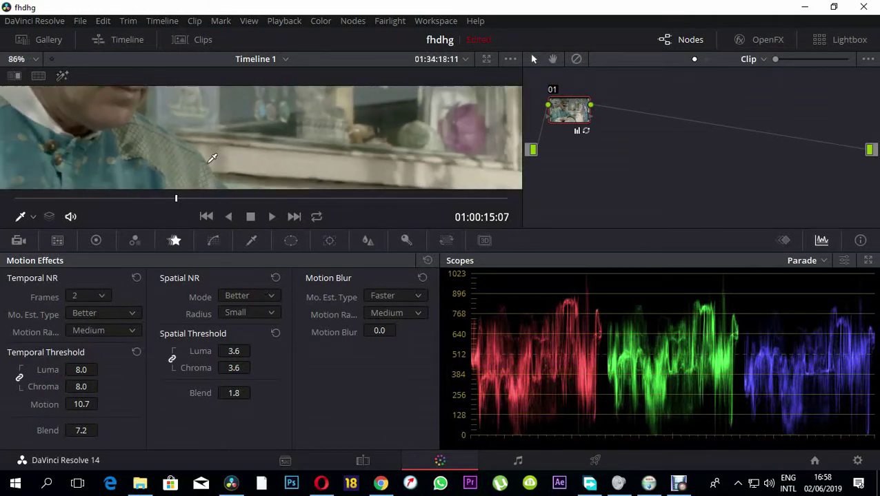
{"action": "scroll", "coordinate": [210, 153], "scroll_direction": "down", "scroll_amount": 4}
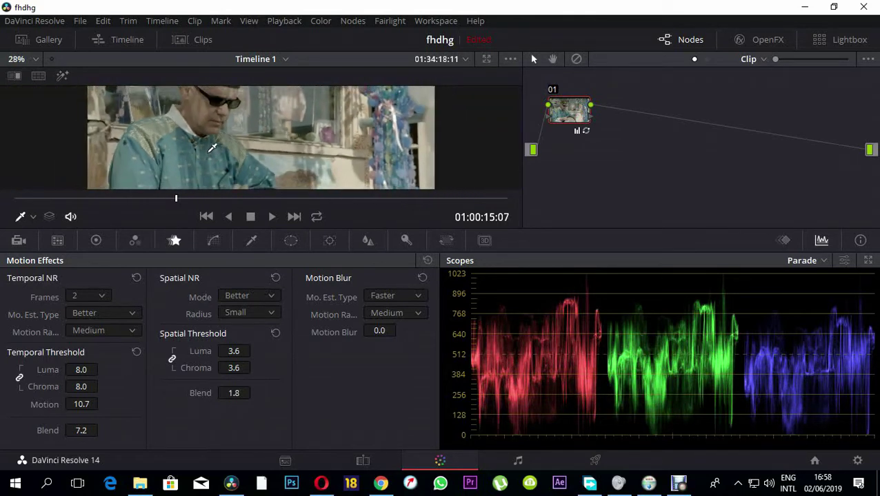
{"action": "scroll", "coordinate": [214, 148], "scroll_direction": "down", "scroll_amount": 2}
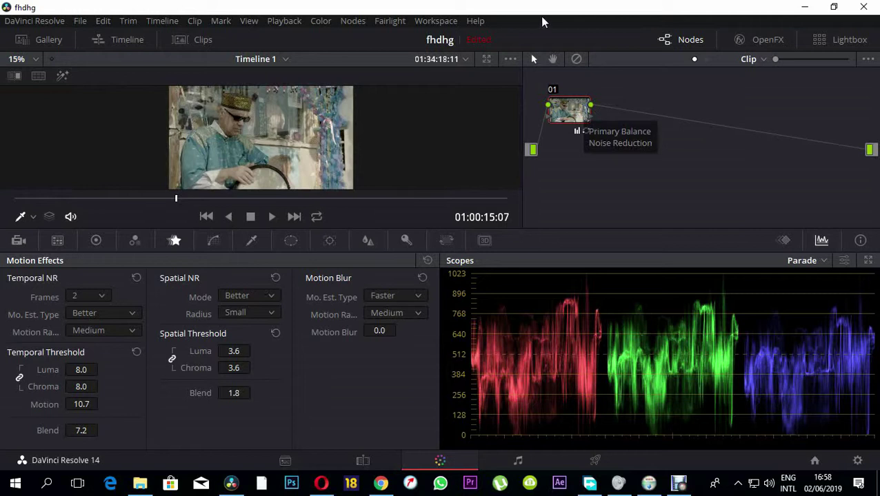
Step: Add serial node 02 directly after node 01
{"action": "right_click", "coordinate": [555, 93]}
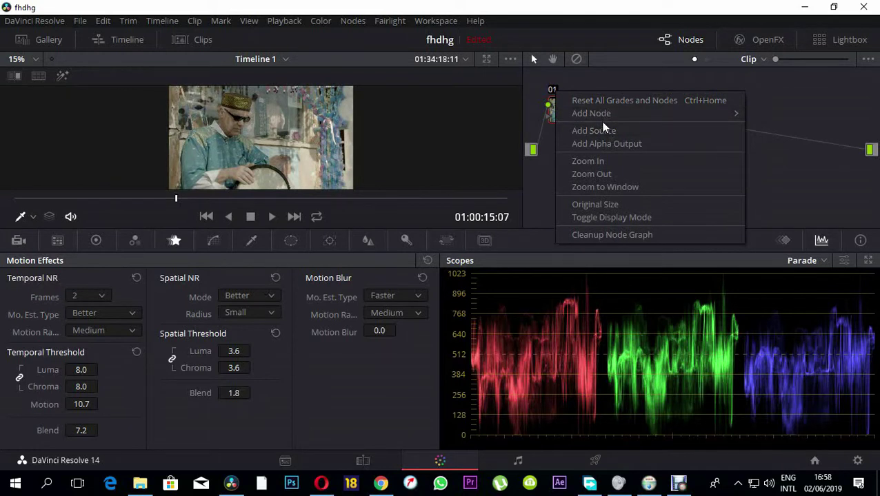
{"action": "left_click", "coordinate": [552, 92]}
{"action": "key", "text": "ctrl+d"}
{"action": "right_click", "coordinate": [556, 89]}
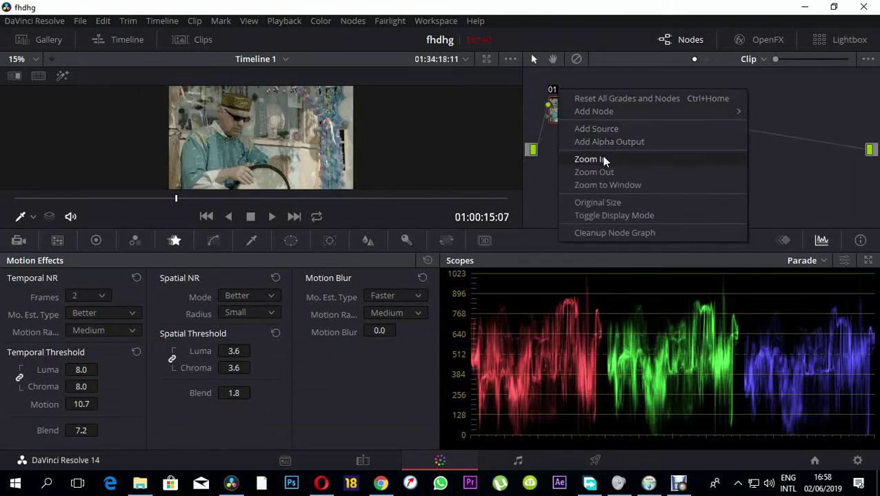
{"action": "left_click", "coordinate": [554, 120]}
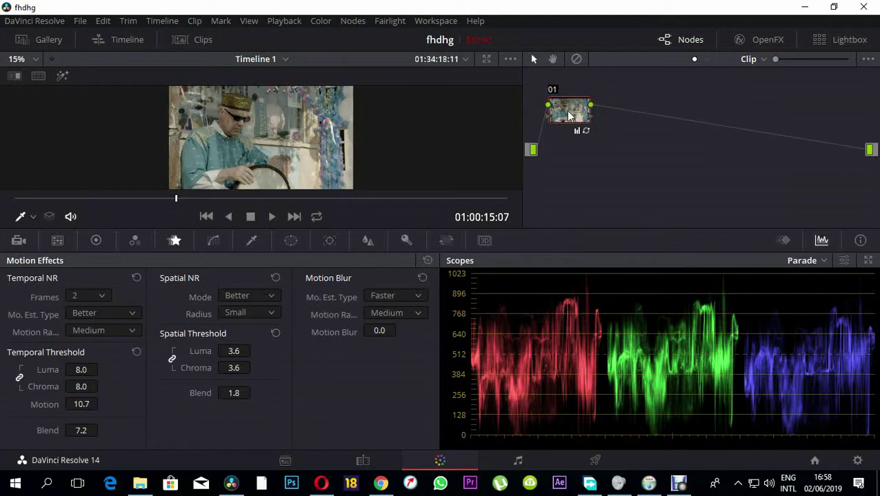
{"action": "key", "text": "alt+s"}
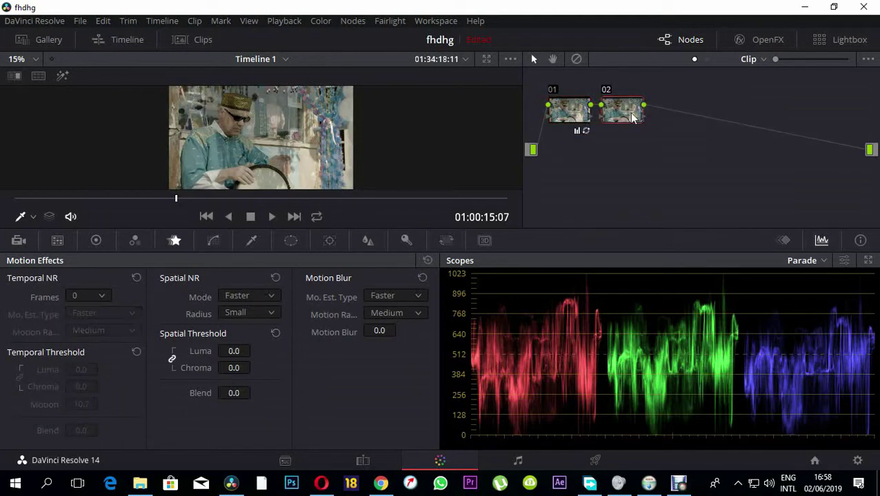
{"action": "left_click", "coordinate": [577, 114]}
{"action": "left_click", "coordinate": [627, 118]}
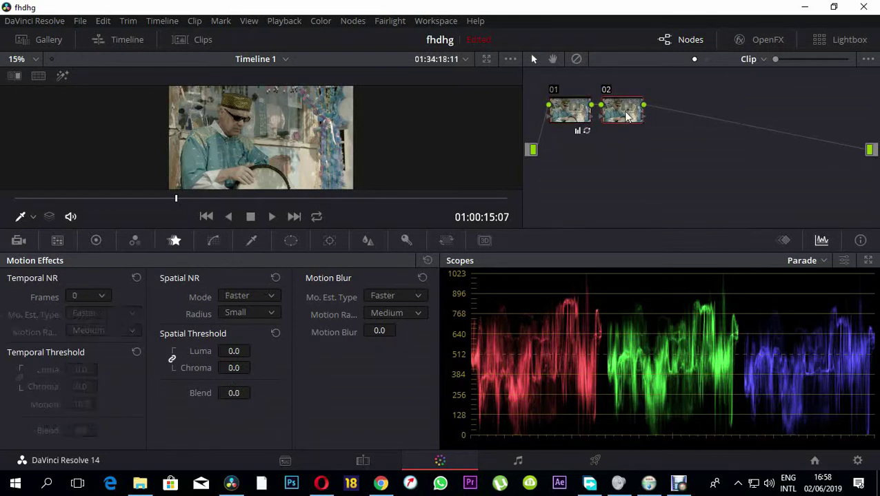
{"action": "left_click", "coordinate": [350, 22]}
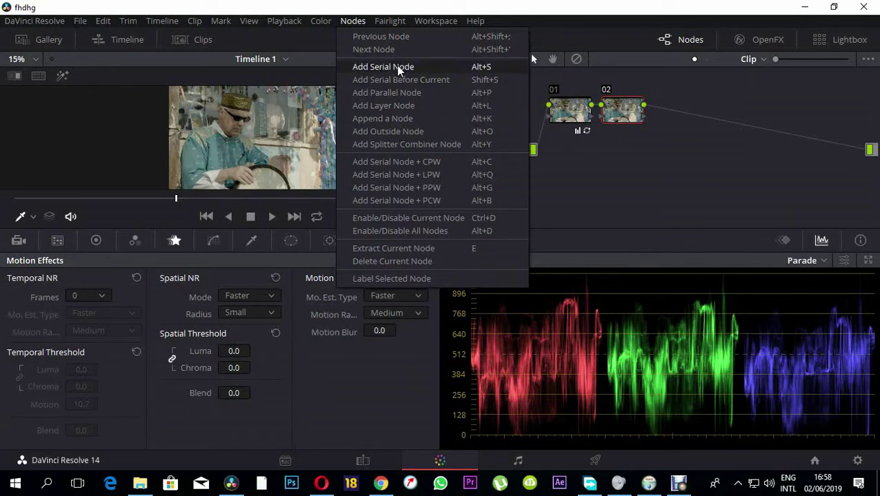
{"action": "left_click", "coordinate": [628, 100]}
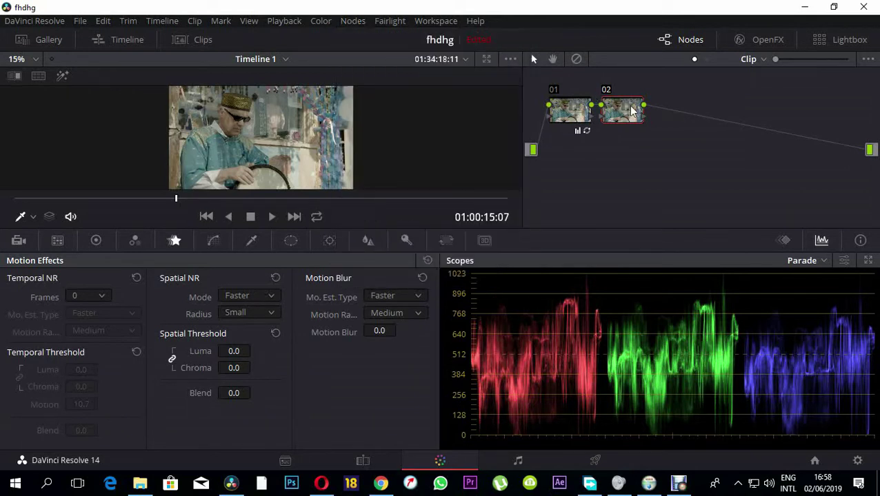
Step: Try saturation values of 100.00 and 42.60 on node 02 in the primaries wheels and leave it at 50.20
{"action": "left_click", "coordinate": [135, 242]}
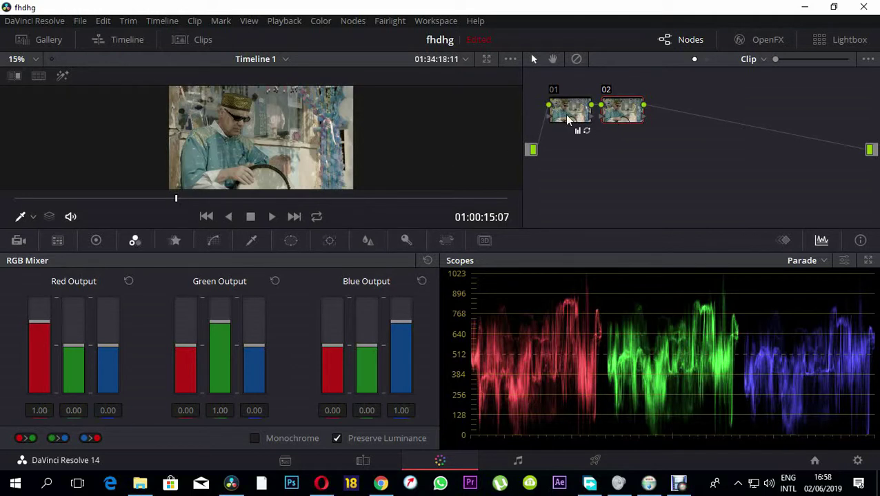
{"action": "left_click_drag", "start_coordinate": [577, 114], "coordinate": [575, 116]}
{"action": "left_click", "coordinate": [616, 122]}
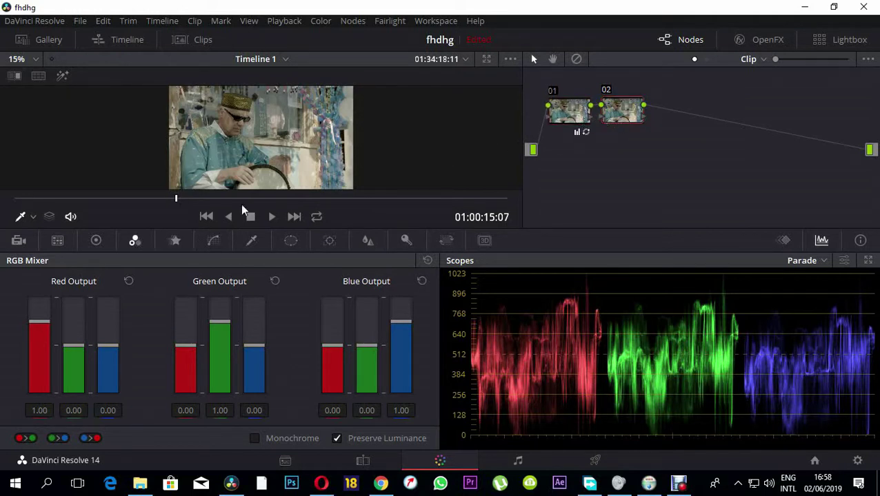
{"action": "left_click", "coordinate": [96, 242]}
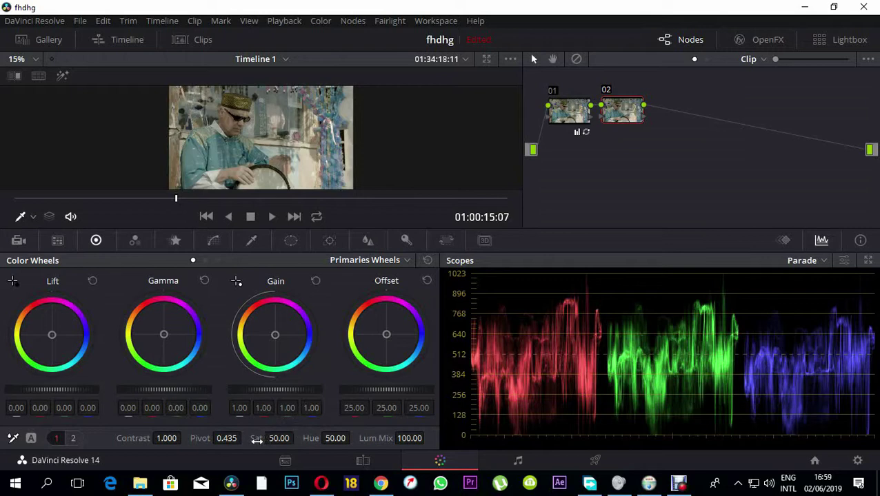
{"action": "left_click_drag", "start_coordinate": [256, 441], "coordinate": [297, 439]}
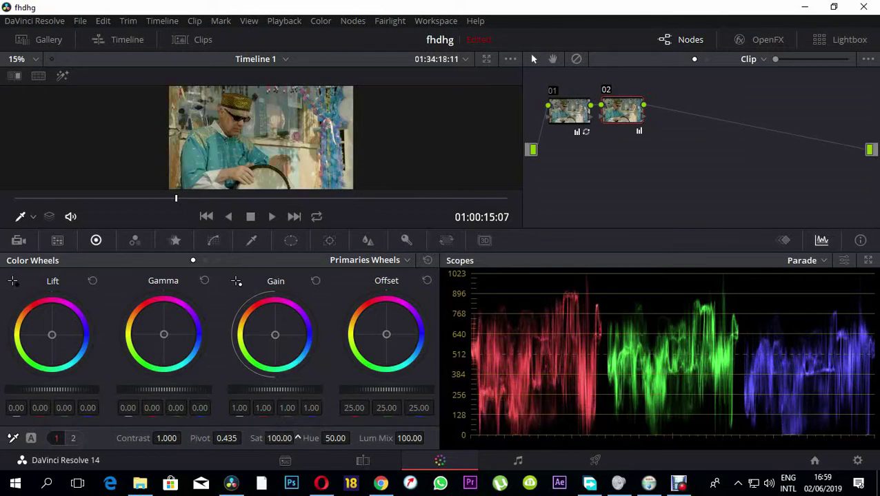
{"action": "left_click_drag", "start_coordinate": [297, 438], "coordinate": [297, 438]}
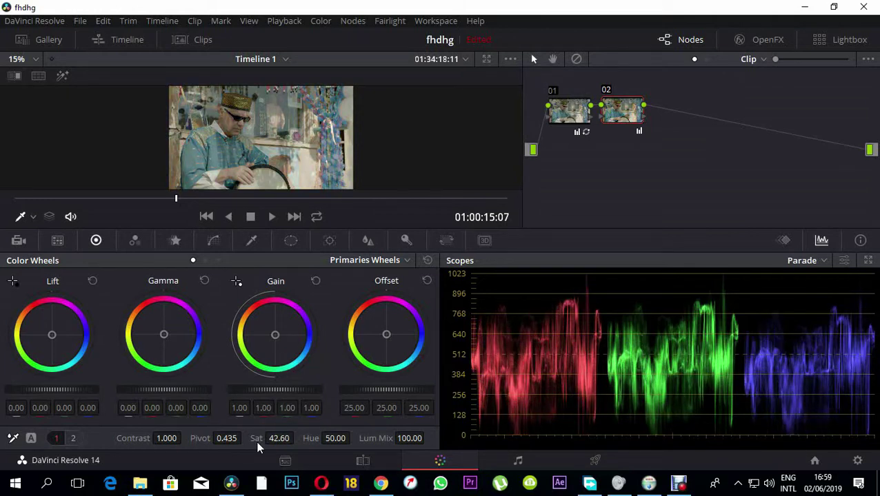
{"action": "left_click_drag", "start_coordinate": [259, 446], "coordinate": [255, 447]}
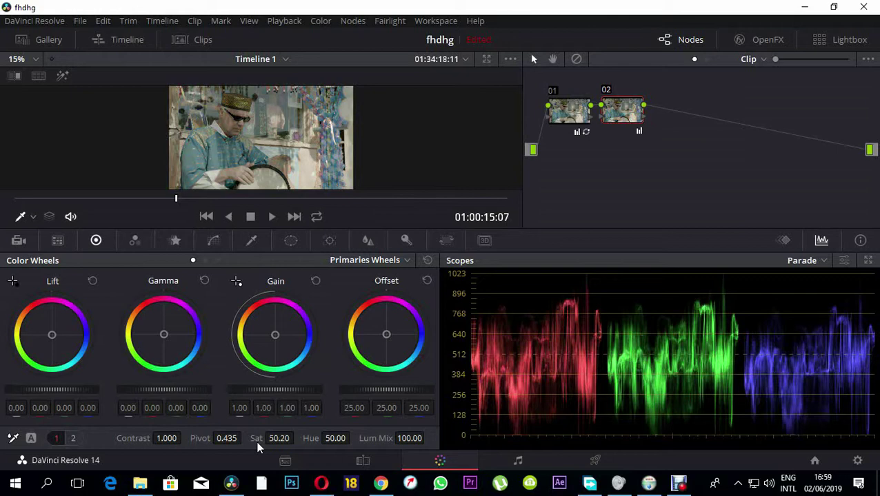
Step: Switch the scope to Vectorscope and raise node 02's own-channel red, green and blue outputs in the RGB Mixer to 2.00 each
{"action": "left_click", "coordinate": [821, 261]}
{"action": "left_click", "coordinate": [828, 305]}
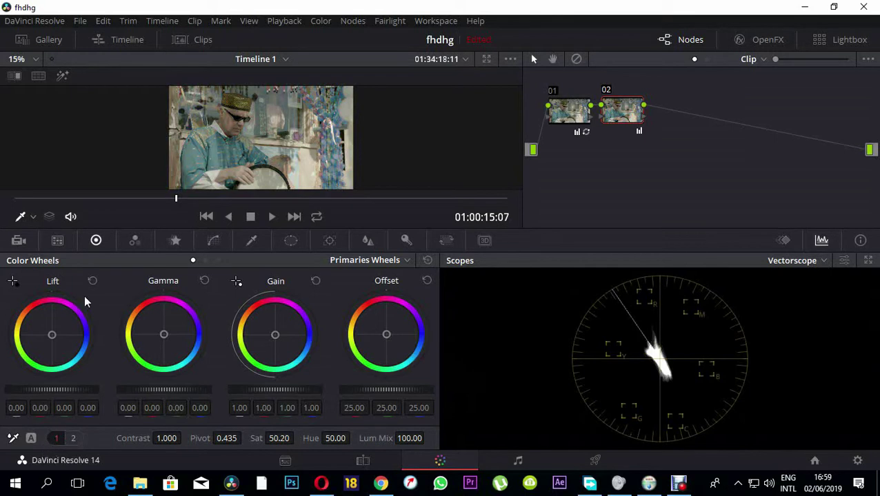
{"action": "left_click", "coordinate": [135, 242]}
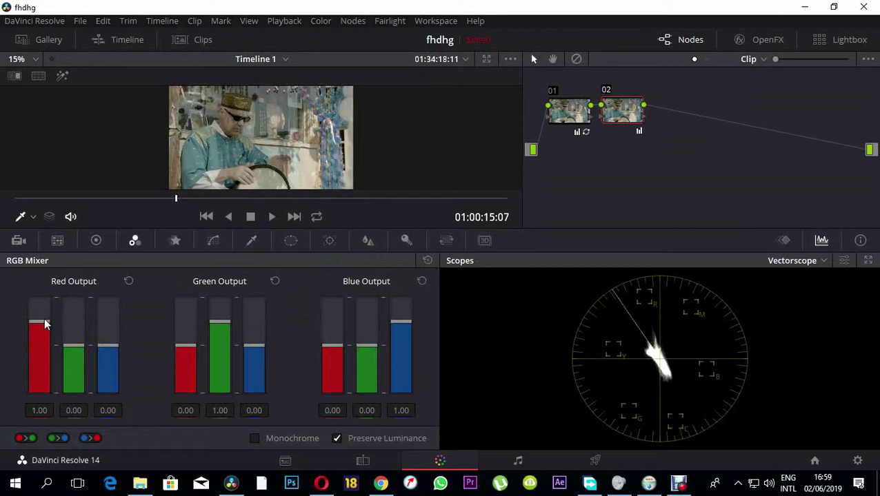
{"action": "left_click_drag", "start_coordinate": [44, 318], "coordinate": [48, 282]}
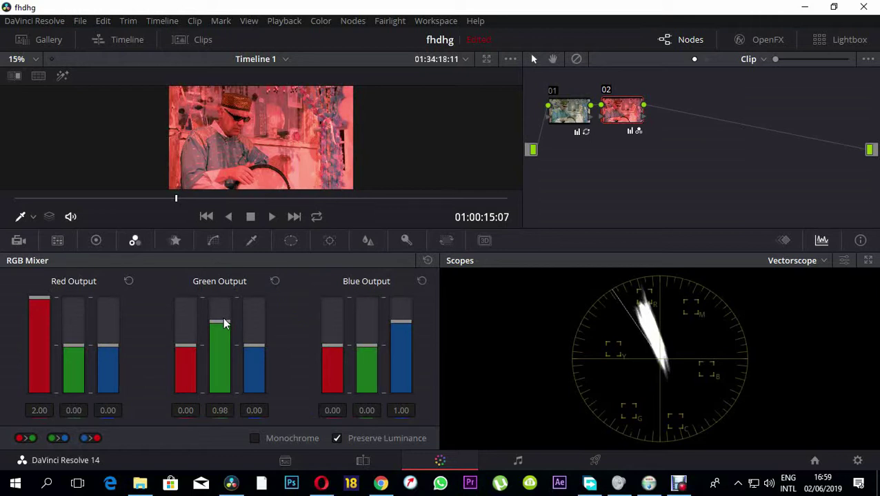
{"action": "left_click_drag", "start_coordinate": [224, 325], "coordinate": [217, 295]}
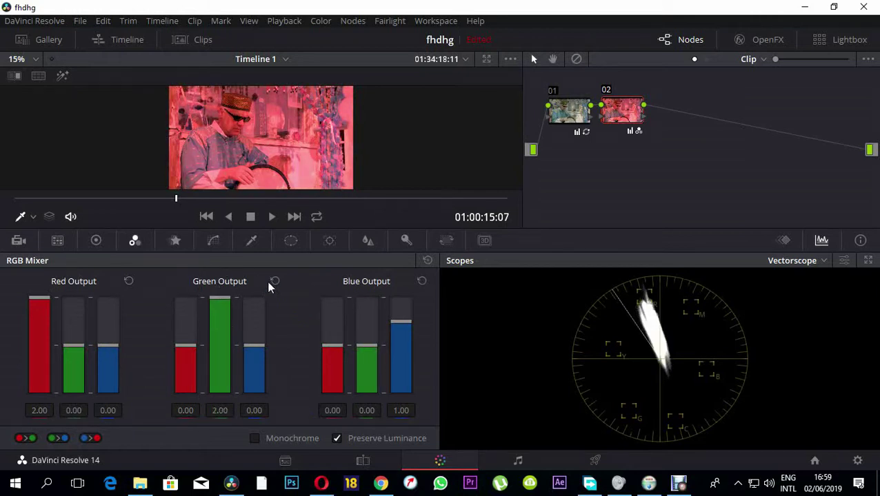
{"action": "left_click_drag", "start_coordinate": [401, 321], "coordinate": [405, 288]}
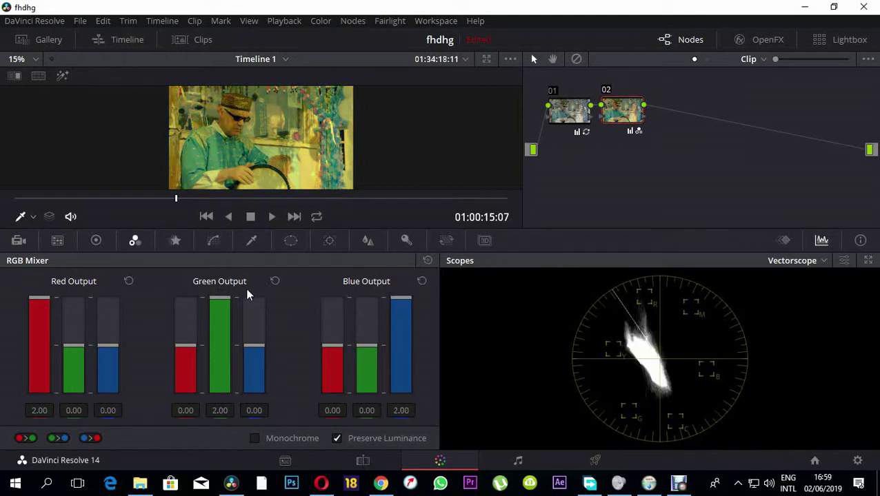
{"action": "left_click", "coordinate": [222, 315]}
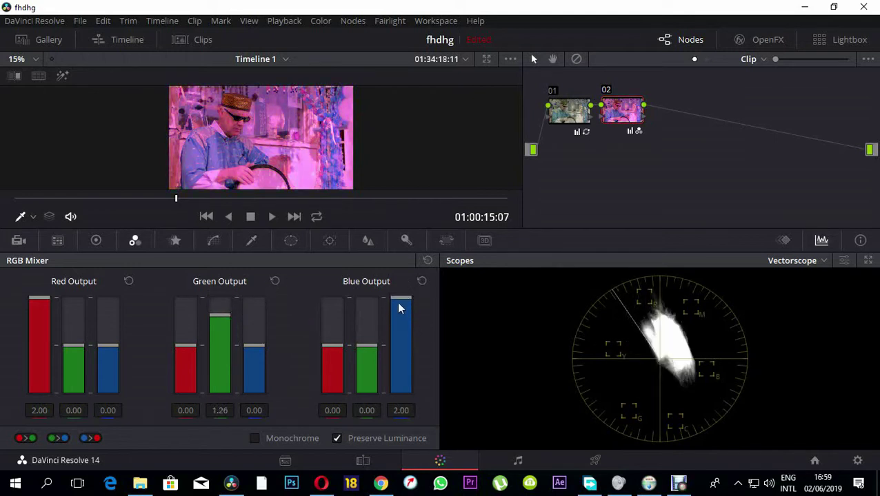
{"action": "left_click_drag", "start_coordinate": [224, 307], "coordinate": [232, 280]}
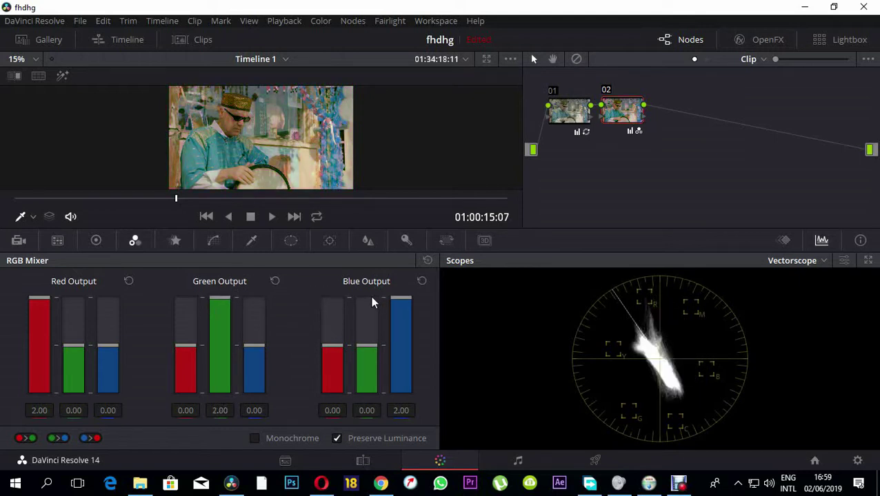
{"action": "key", "text": "ctrl+f"}
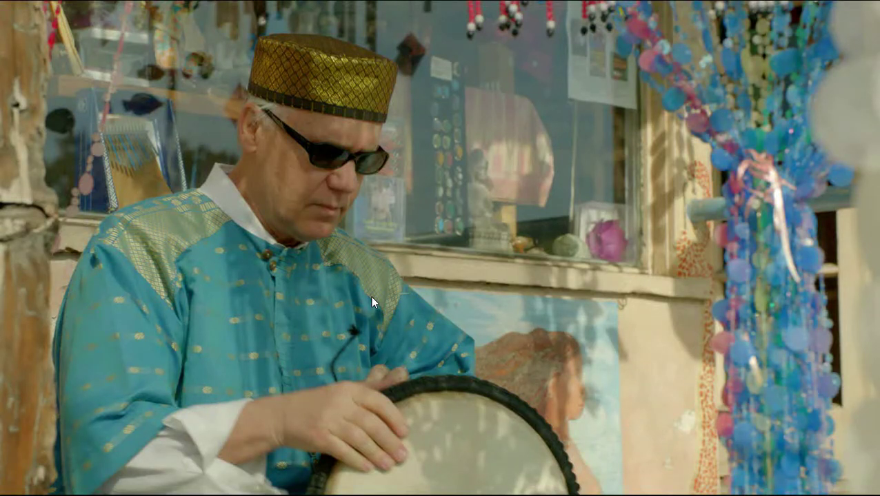
{"action": "key", "text": "ctrl+f"}
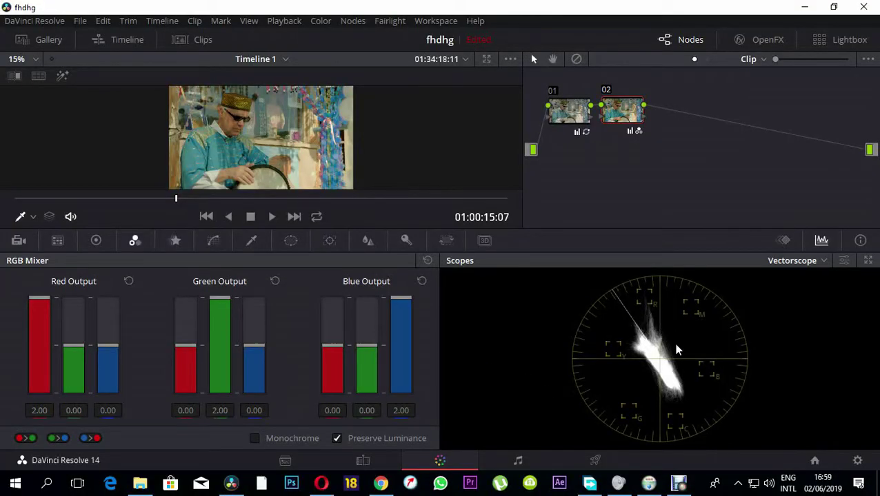
Step: Set node 02's saturation to 38.00 and check the graded frame full screen
{"action": "left_click", "coordinate": [96, 240]}
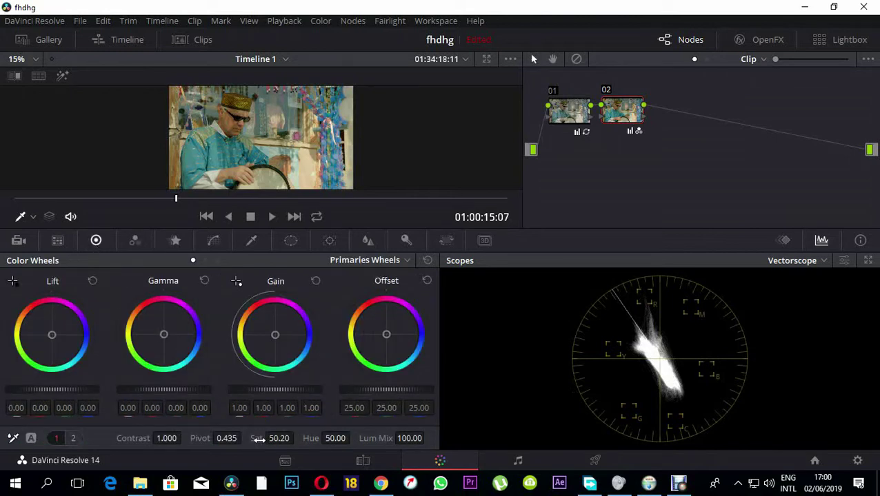
{"action": "left_click_drag", "start_coordinate": [256, 438], "coordinate": [297, 439]}
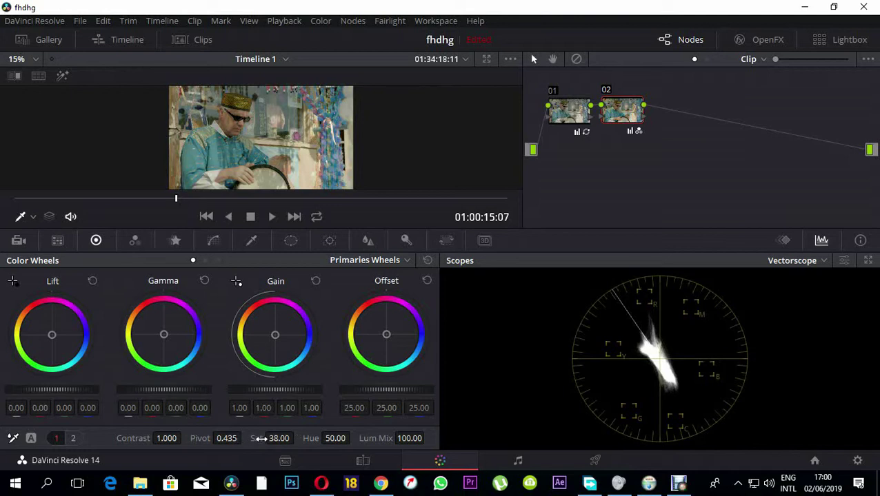
{"action": "key", "text": "ctrl+f"}
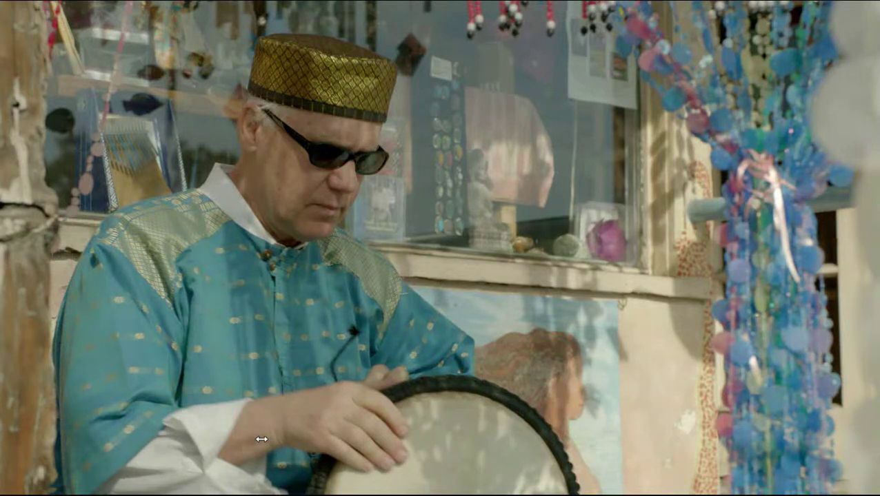
{"action": "key", "text": "Escape"}
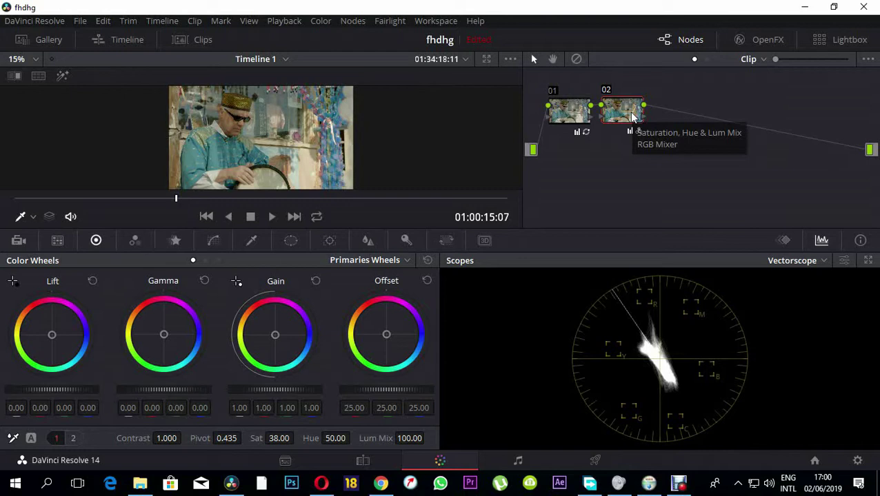
Step: Add serial node 03 after node 02 and open its primaries color wheels
{"action": "key", "text": "alt+s"}
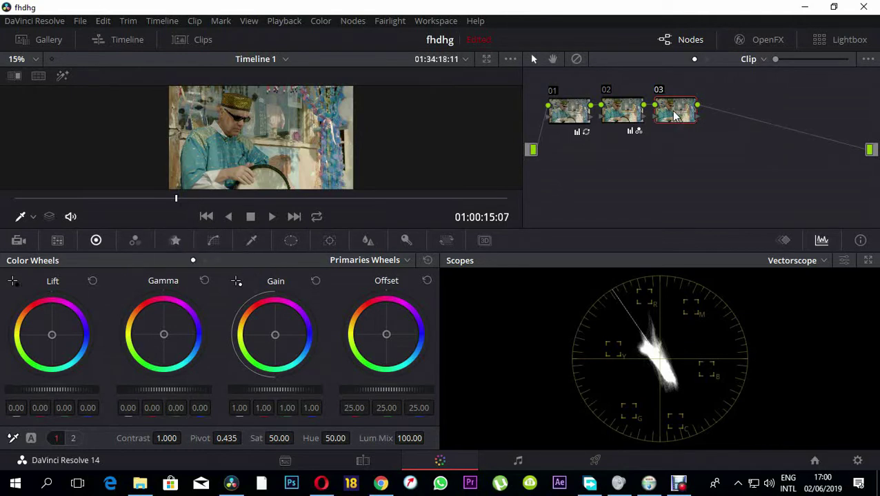
{"action": "left_click", "coordinate": [251, 241]}
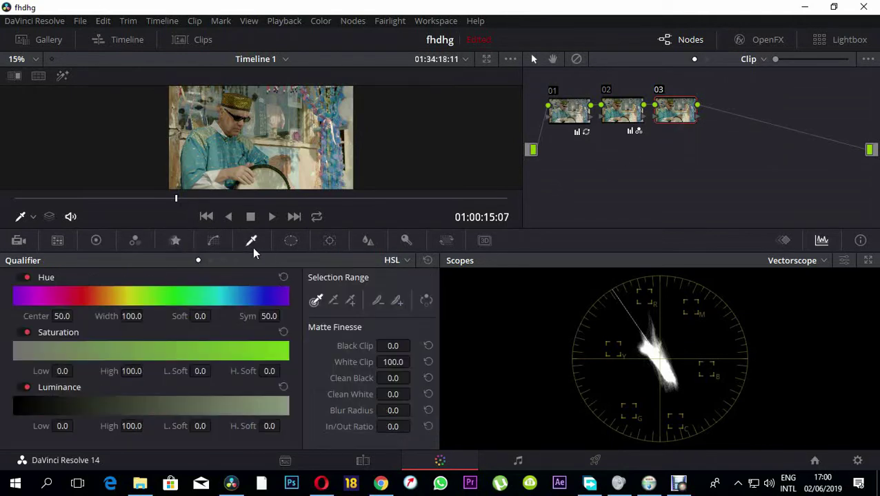
{"action": "left_click", "coordinate": [134, 240]}
{"action": "left_click", "coordinate": [96, 241]}
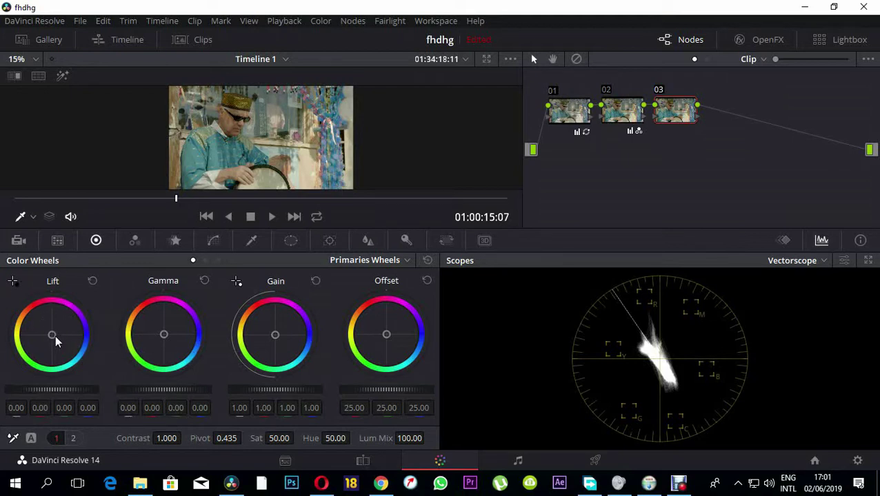
Step: Tint node 03 blue with the Lift, Gamma and Gain wheels and lower the master Offset to 14.45
{"action": "left_click_drag", "start_coordinate": [53, 335], "coordinate": [59, 341]}
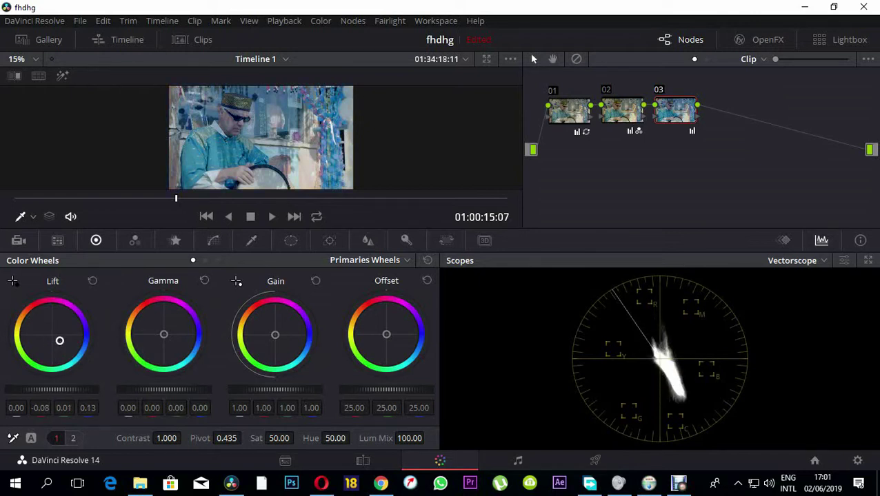
{"action": "left_click_drag", "start_coordinate": [60, 341], "coordinate": [59, 340]}
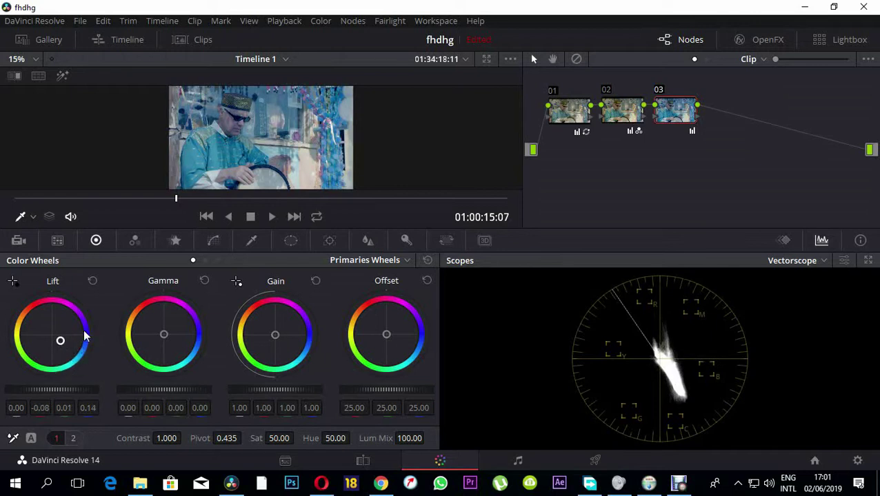
{"action": "left_click_drag", "start_coordinate": [164, 334], "coordinate": [166, 336]}
{"action": "left_click_drag", "start_coordinate": [275, 335], "coordinate": [278, 337]}
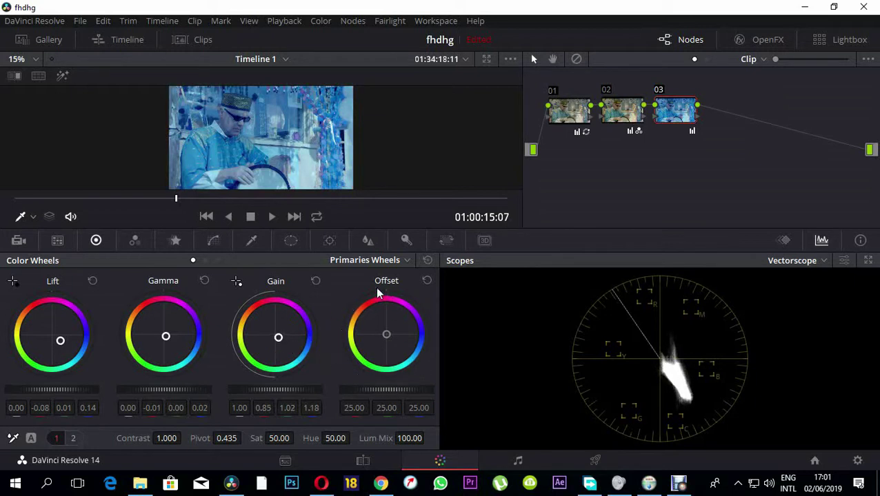
{"action": "mouse_move", "coordinate": [405, 389]}
{"action": "left_mouse_down"}
{"action": "mouse_move", "coordinate": [370, 389]}
{"action": "mouse_move", "coordinate": [403, 391]}
{"action": "left_mouse_up"}
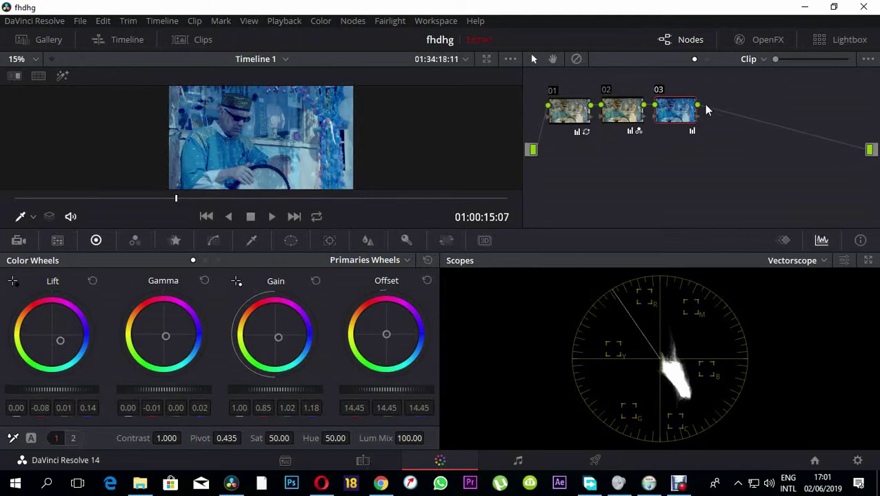
Step: Add a layer node beneath node 03 and sample the drummer's face to key the skin tones
{"action": "mouse_move", "coordinate": [675, 113]}
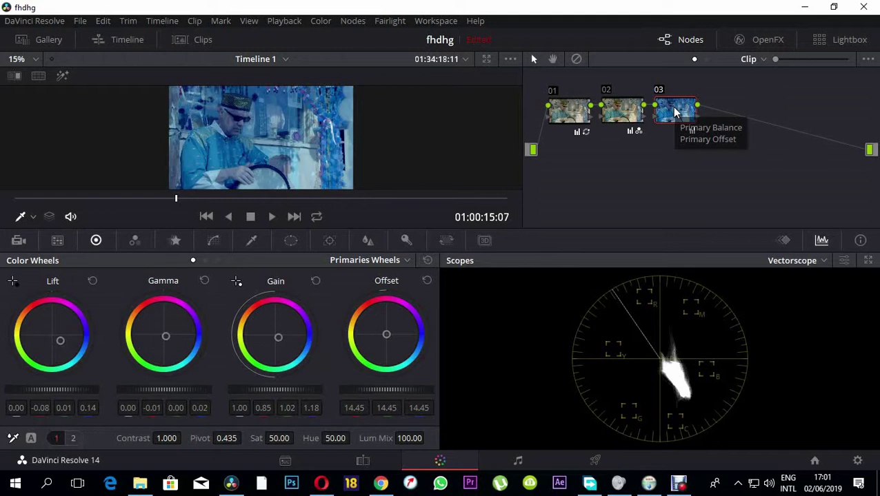
{"action": "key", "text": "alt+l"}
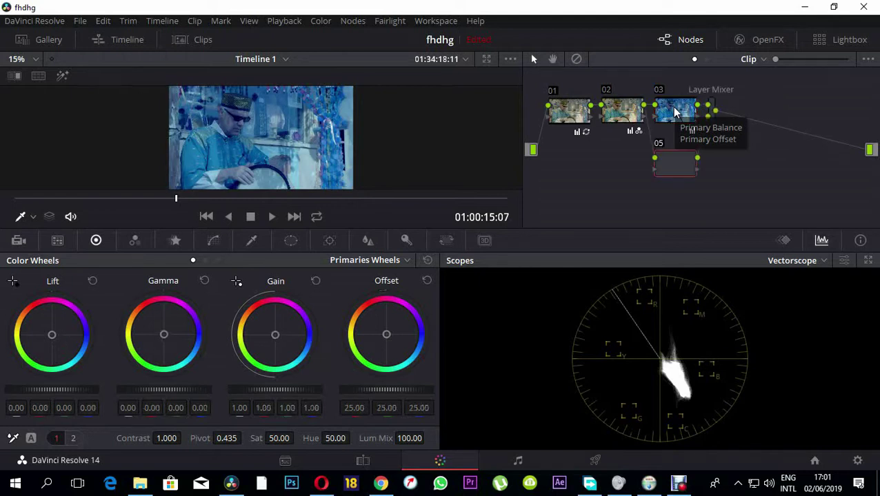
{"action": "left_click_drag", "start_coordinate": [680, 168], "coordinate": [686, 150]}
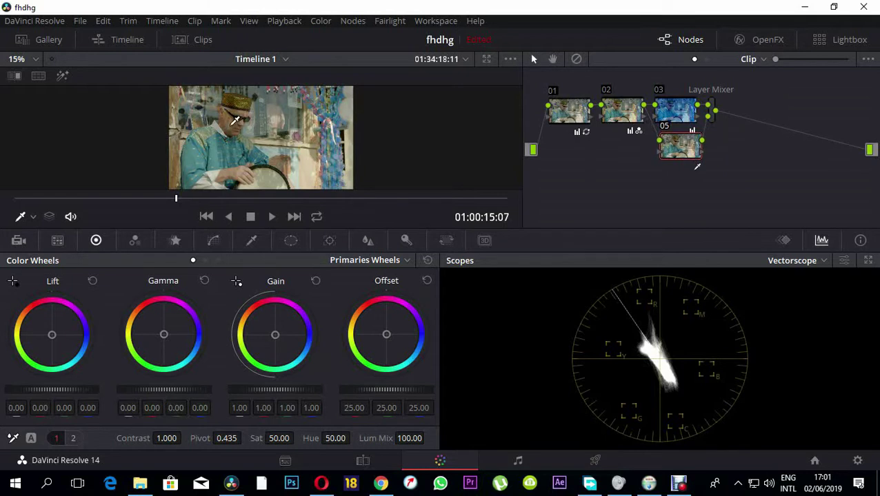
{"action": "left_click", "coordinate": [235, 120]}
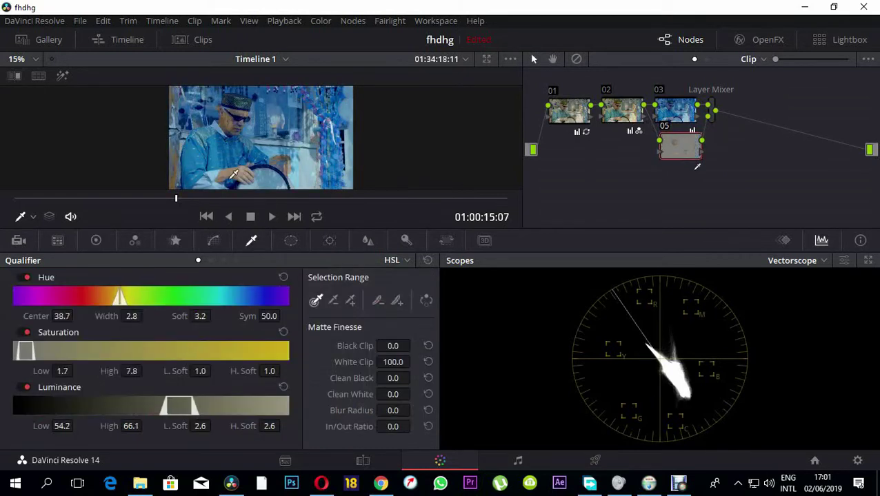
Step: With the highlight view on, set the skin key's hue width to 20.8, center to 36.3 and softness to 3.8
{"action": "left_click_drag", "start_coordinate": [131, 316], "coordinate": [154, 316]}
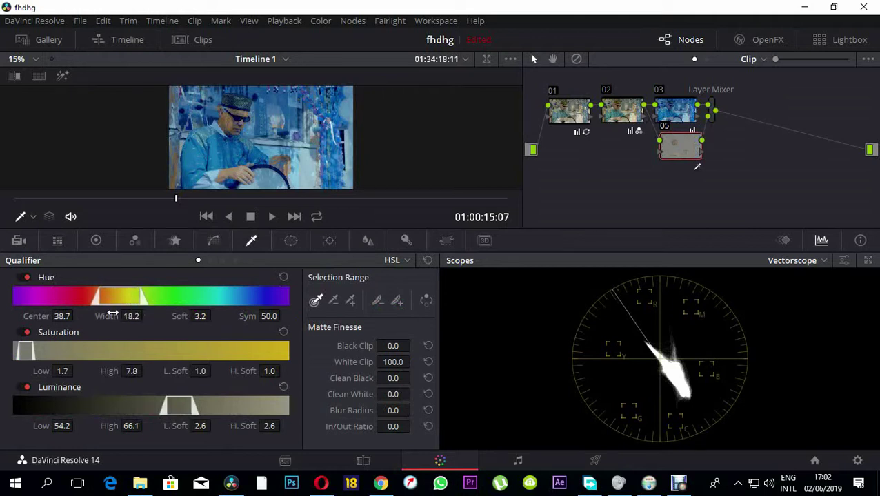
{"action": "left_click", "coordinate": [64, 78]}
{"action": "left_click", "coordinate": [62, 76]}
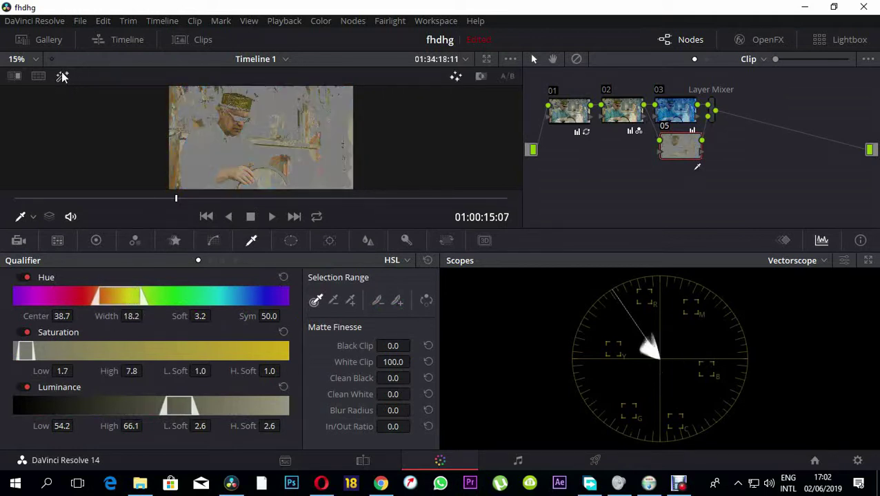
{"action": "left_click", "coordinate": [62, 76]}
{"action": "left_click", "coordinate": [62, 75]}
{"action": "left_click_drag", "start_coordinate": [132, 316], "coordinate": [153, 316]}
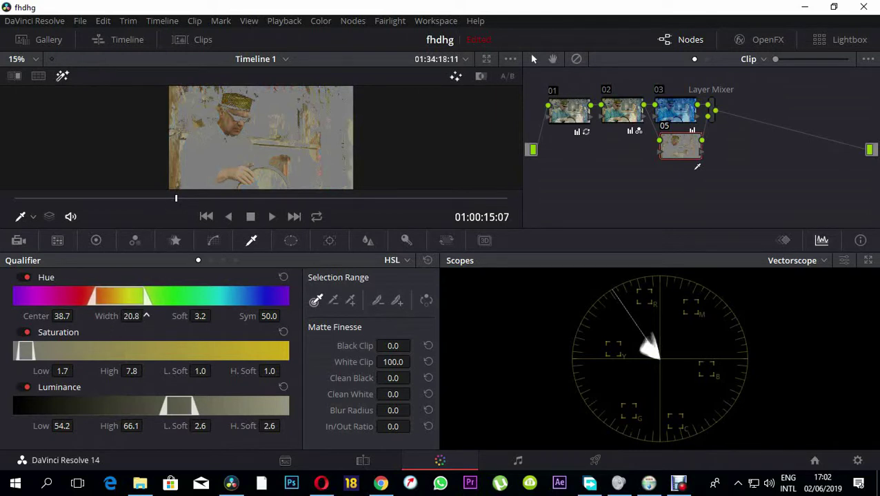
{"action": "left_click_drag", "start_coordinate": [61, 316], "coordinate": [55, 316]}
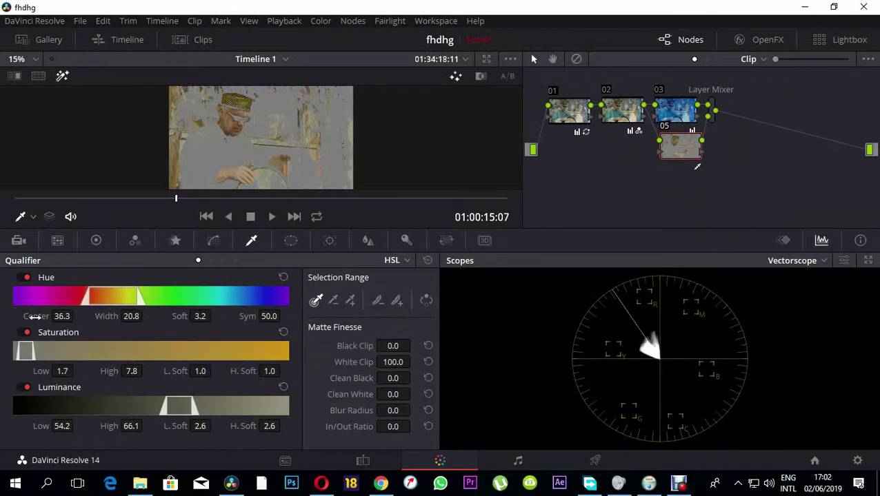
{"action": "left_click_drag", "start_coordinate": [200, 315], "coordinate": [207, 315]}
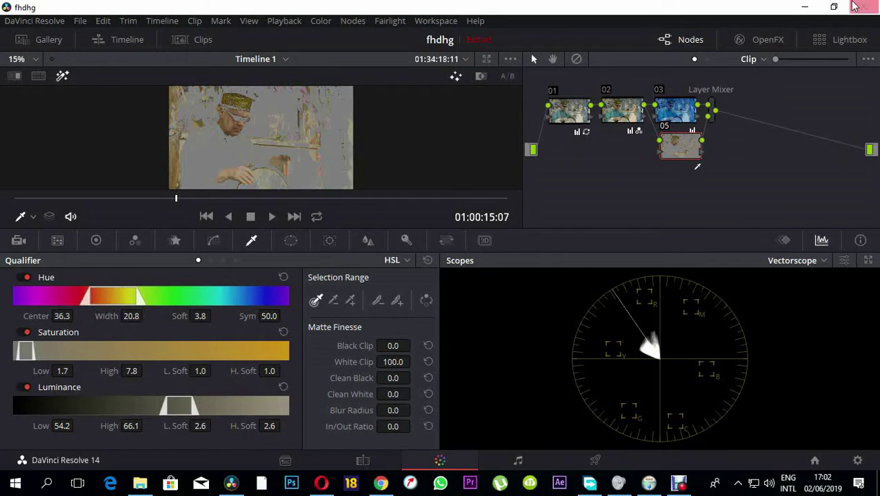
Step: Apply the grade of gallery still 1.1.1 to the clip and delete the last node after the Layer Mixer
{"action": "left_click", "coordinate": [50, 39]}
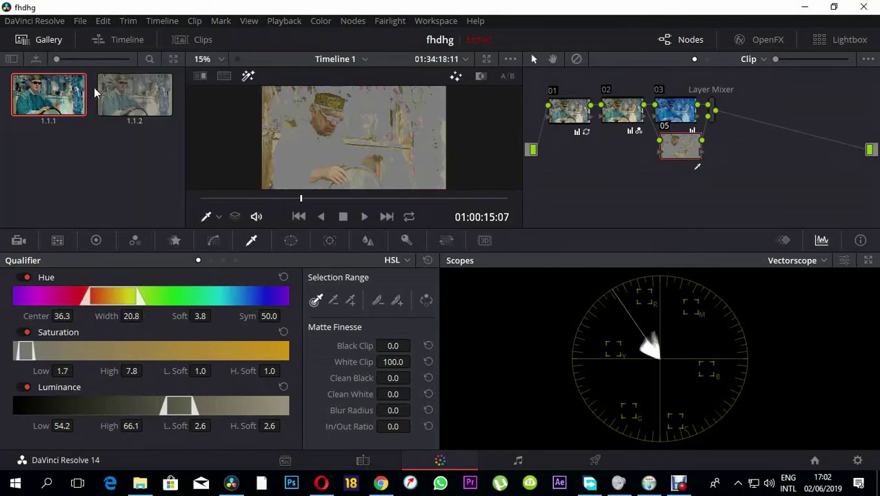
{"action": "right_click", "coordinate": [69, 94]}
{"action": "left_click", "coordinate": [108, 130]}
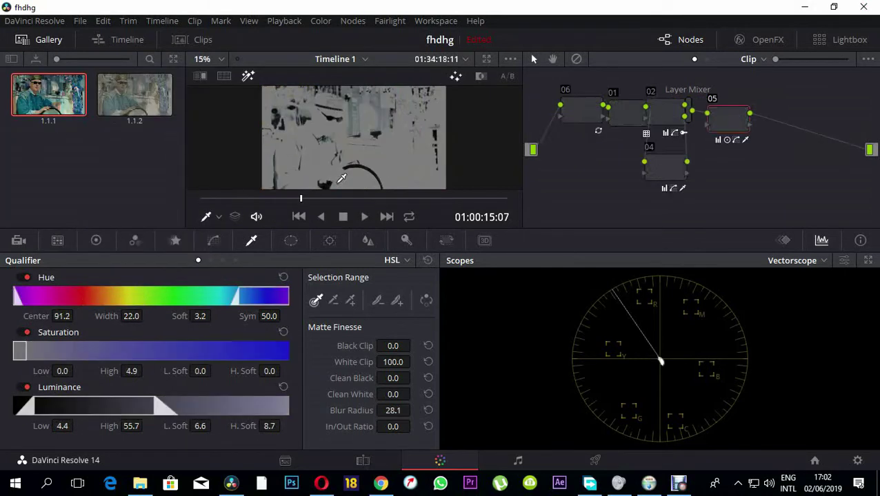
{"action": "left_click", "coordinate": [653, 170]}
{"action": "left_click", "coordinate": [726, 129]}
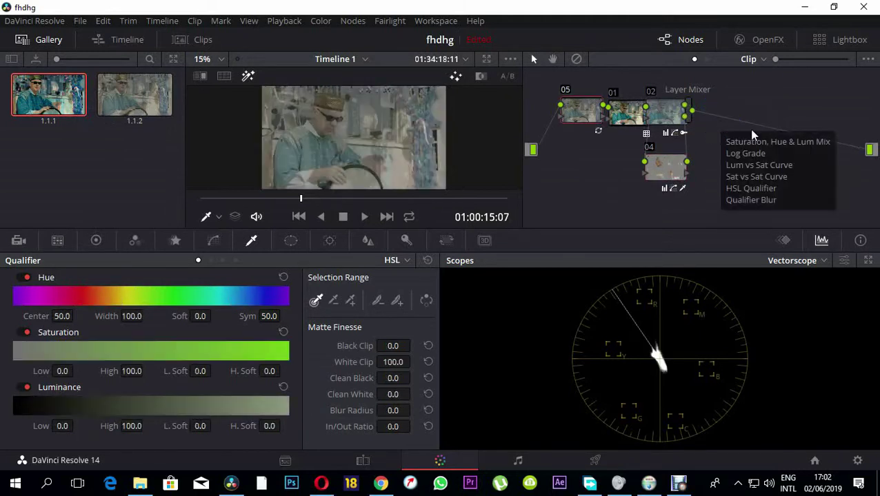
{"action": "key", "text": "Delete"}
Step: Check node 04's skin key with the highlight view, leave the highlight off, and move the node closer beneath node 02
{"action": "left_click", "coordinate": [672, 173]}
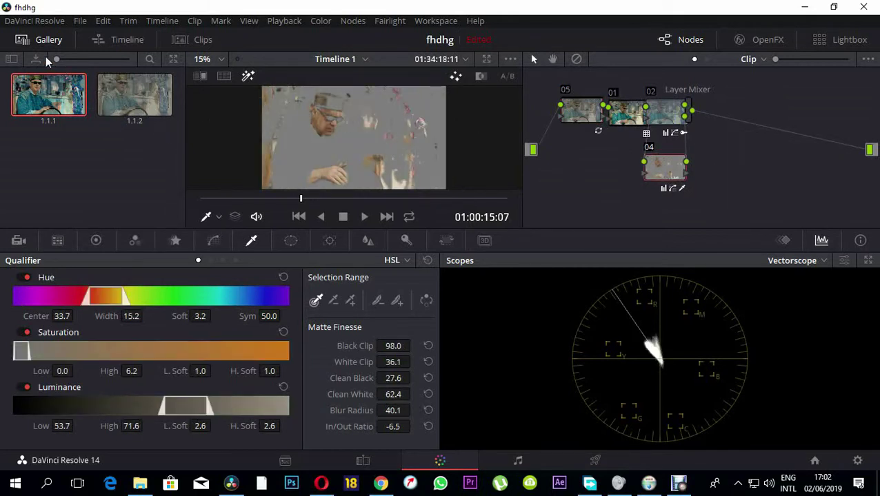
{"action": "left_click", "coordinate": [248, 77]}
{"action": "left_click", "coordinate": [248, 77]}
{"action": "left_click", "coordinate": [247, 77]}
{"action": "left_click_drag", "start_coordinate": [653, 167], "coordinate": [653, 150]}
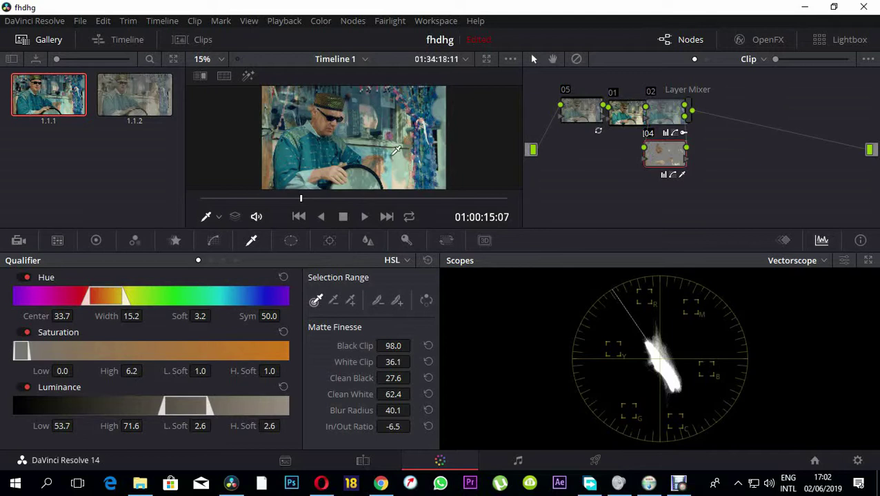
Step: Compare the applied grade on the drummer frame full screen and in the normal viewer
{"action": "key", "text": "ctrl+f"}
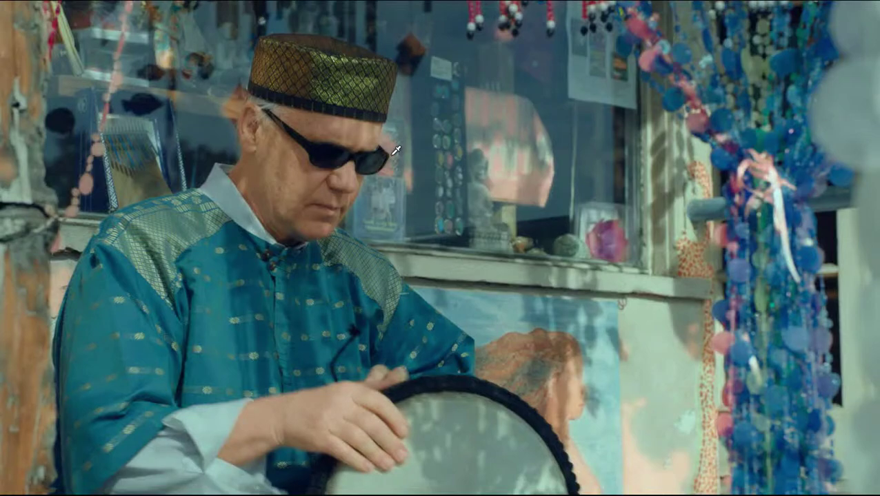
{"action": "key", "text": "ctrl+f"}
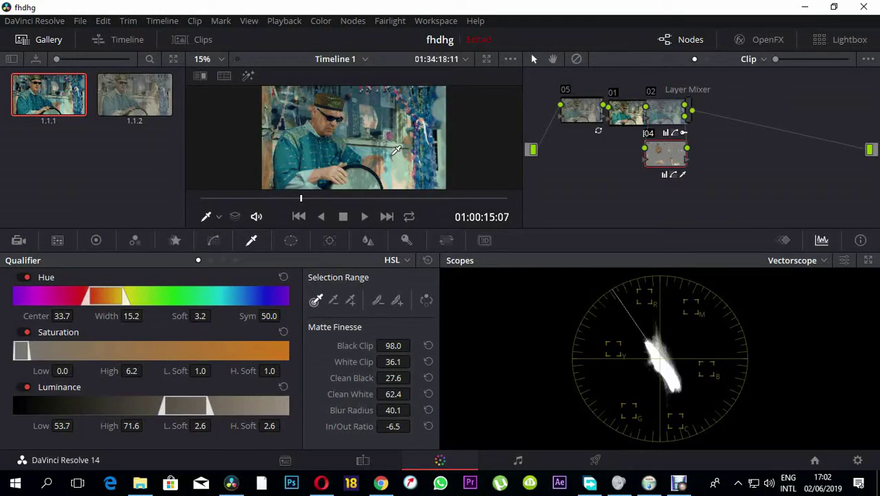
{"action": "key", "text": "ctrl+f"}
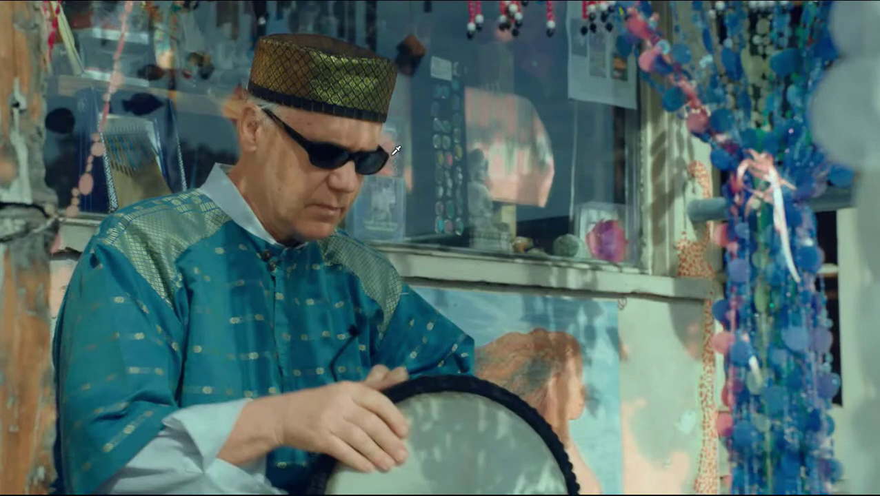
{"action": "key", "text": "ctrl+f"}
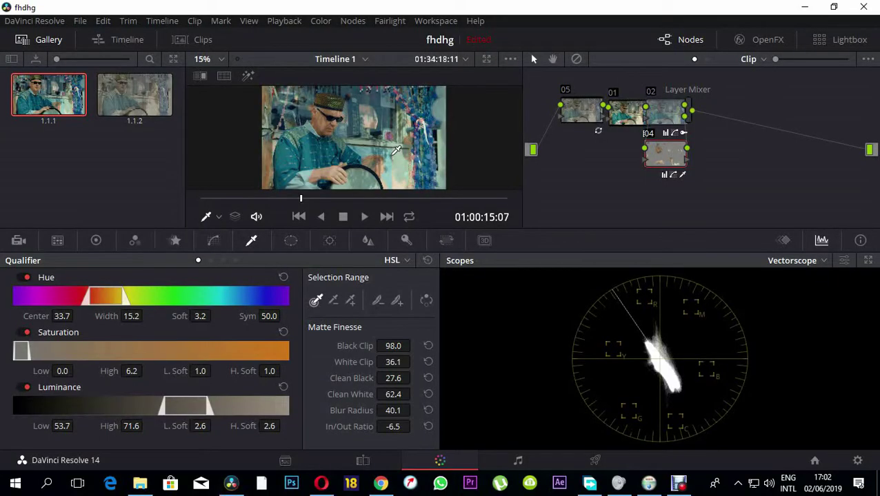
{"action": "key", "text": "ctrl+f"}
{"action": "mouse_move", "coordinate": [327, 170]}
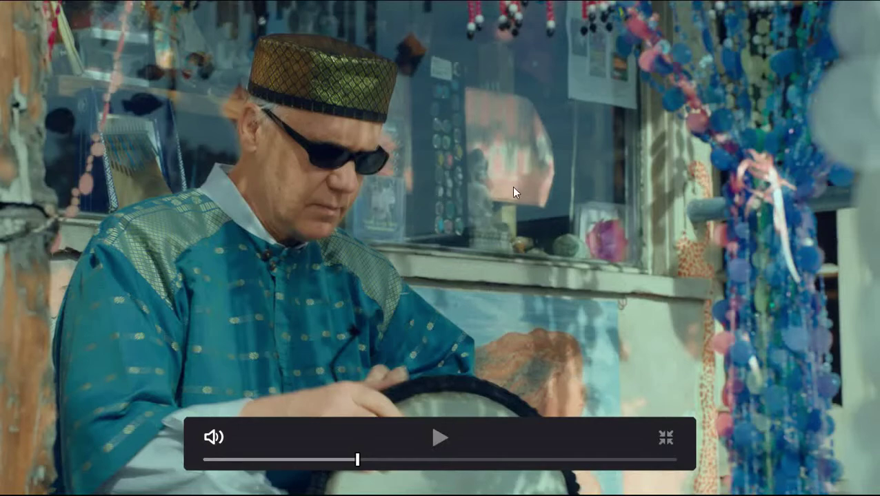
{"action": "key", "text": "Escape"}
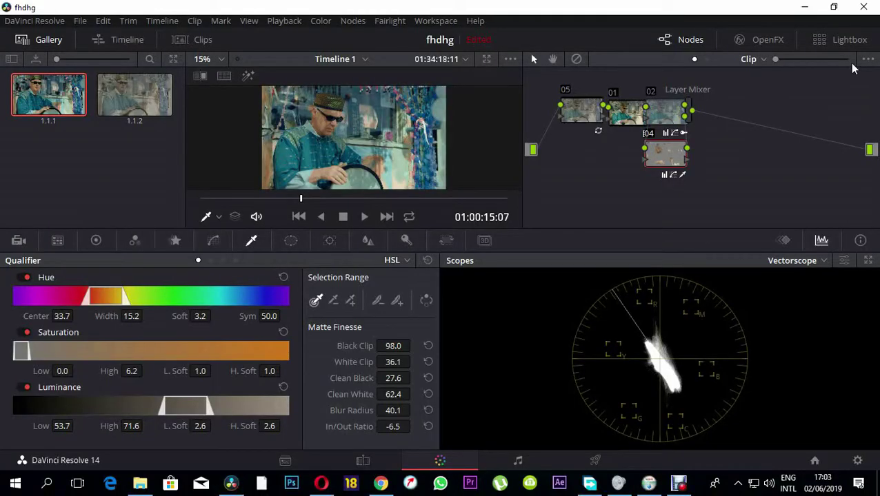
Step: Undo the move of node 04 and shift the Layer Mixer slightly away from node 02
{"action": "key", "text": "ctrl+z"}
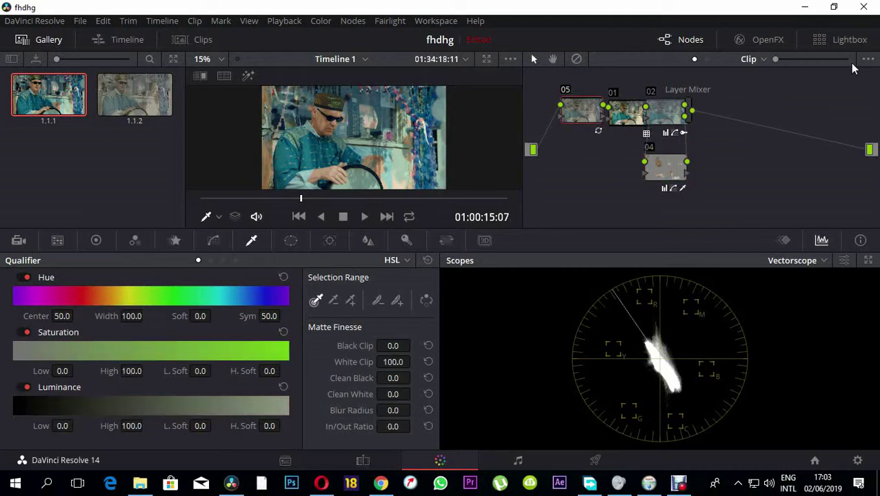
{"action": "key", "text": "ctrl+z"}
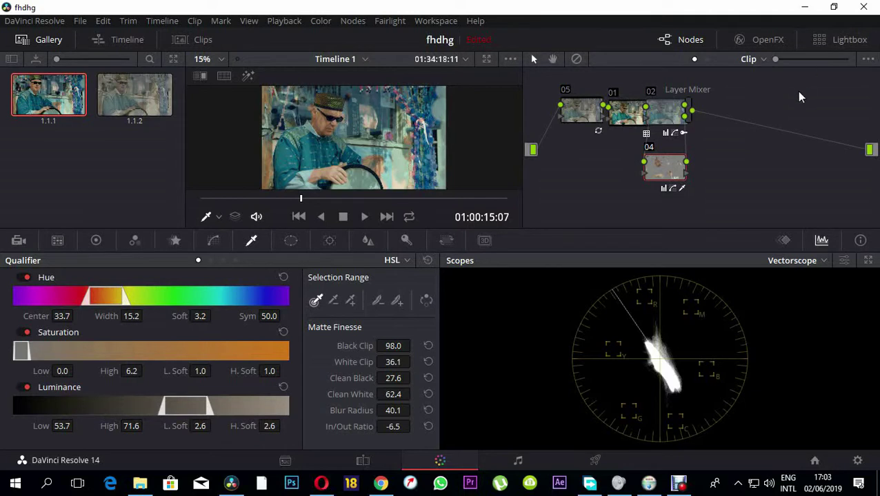
{"action": "left_click_drag", "start_coordinate": [693, 118], "coordinate": [705, 120]}
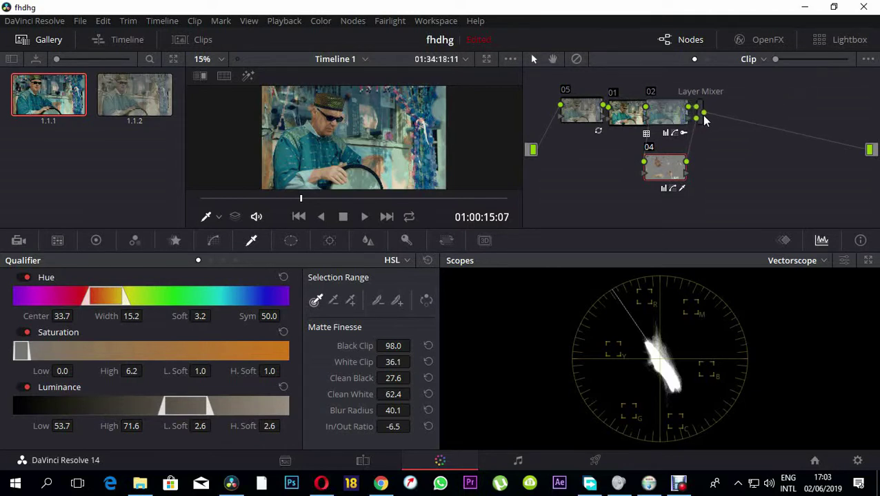
Step: Save the project and add a serial node after the Layer Mixer, undoing the one placed after node 04
{"action": "key", "text": "alt+s"}
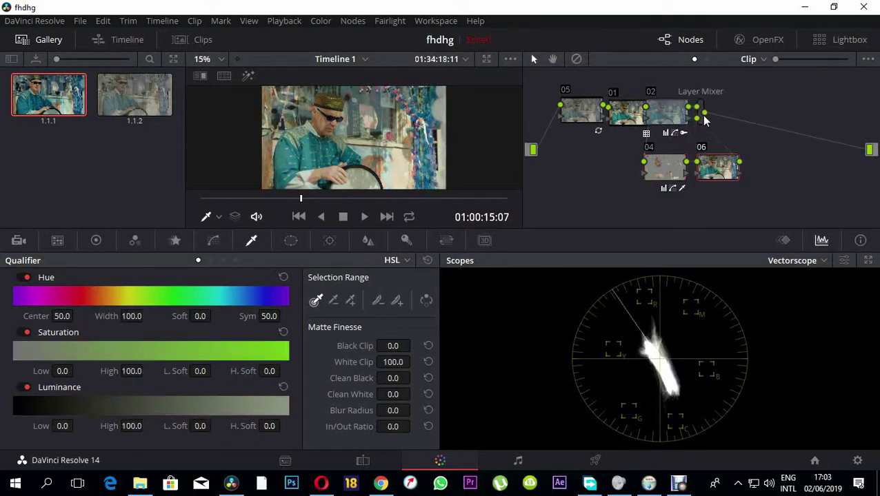
{"action": "key", "text": "ctrl+z"}
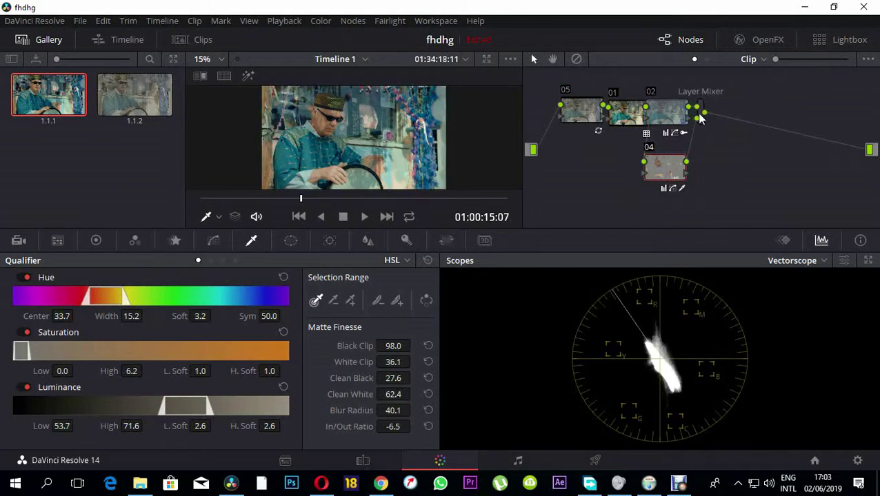
{"action": "key", "text": "ctrl+z"}
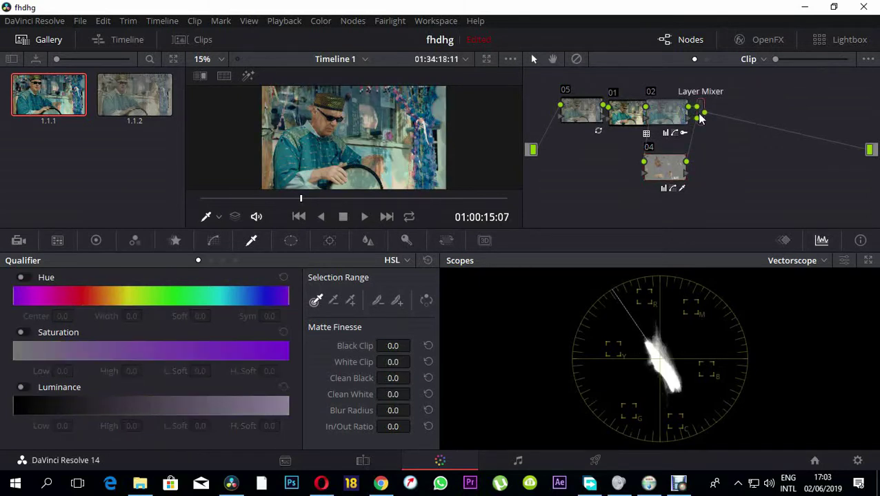
{"action": "key", "text": "ctrl+s"}
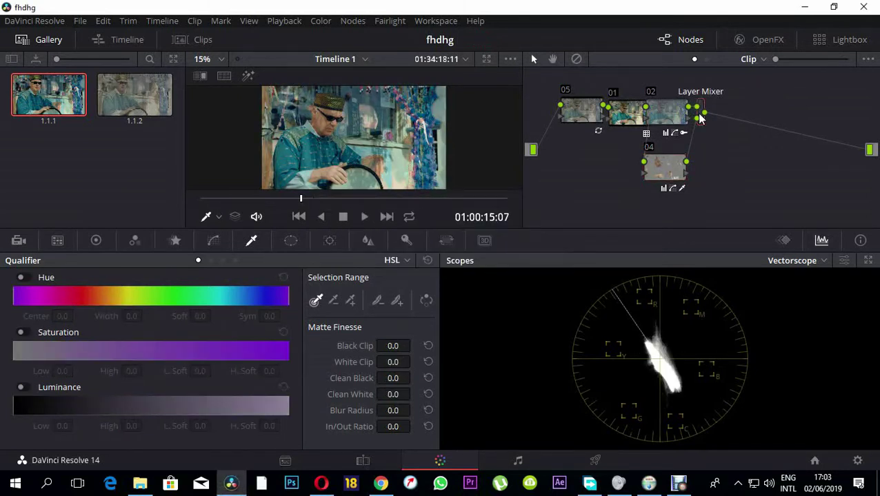
{"action": "key", "text": "alt+s"}
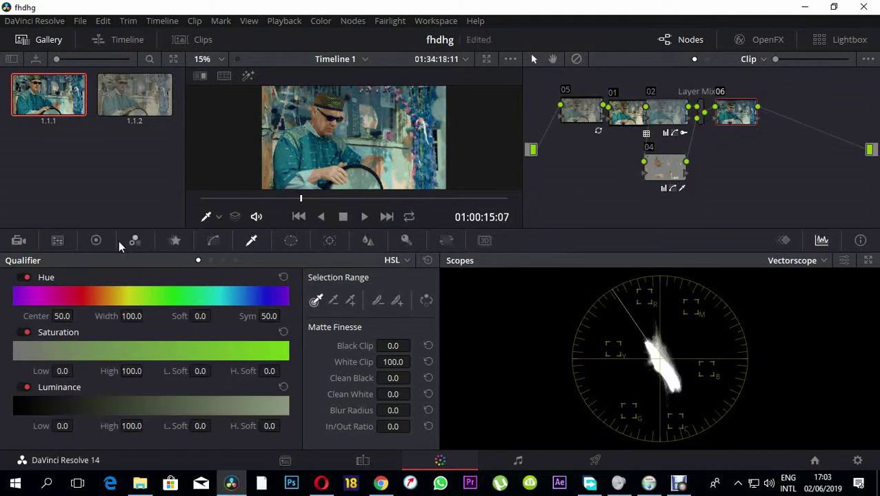
Step: Switch the scope to Parade
{"action": "left_click", "coordinate": [816, 264]}
{"action": "left_click", "coordinate": [815, 265]}
{"action": "left_click", "coordinate": [820, 262]}
{"action": "left_click", "coordinate": [819, 264]}
{"action": "left_click", "coordinate": [821, 265]}
{"action": "left_click", "coordinate": [814, 282]}
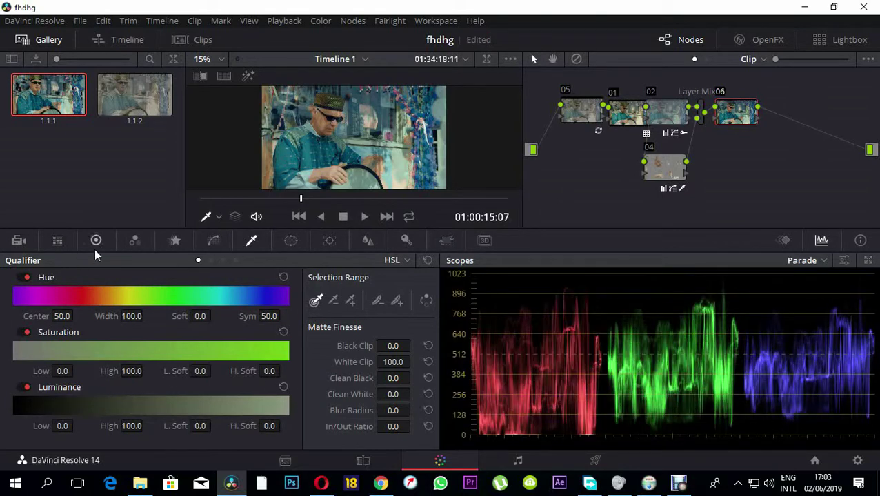
Step: In the Log color wheels, lower node 06's shadows to -0.14 on all channels
{"action": "left_click", "coordinate": [96, 240]}
{"action": "left_click", "coordinate": [218, 260]}
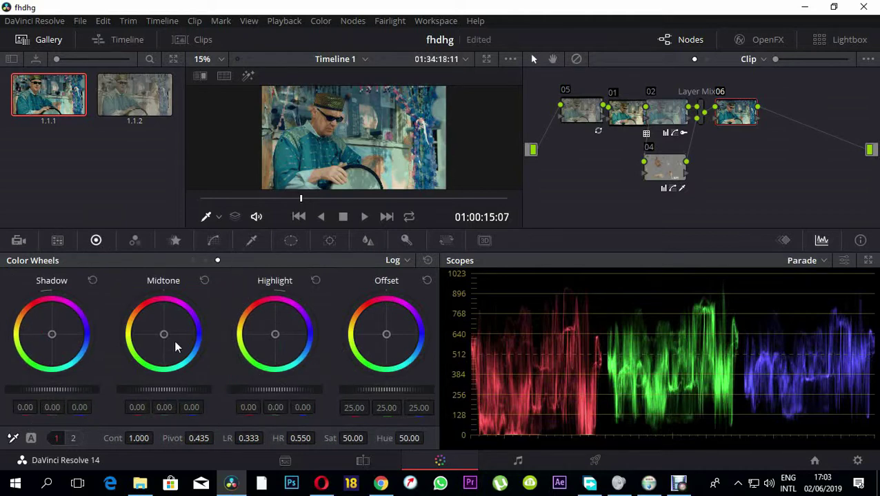
{"action": "left_click_drag", "start_coordinate": [79, 393], "coordinate": [55, 393]}
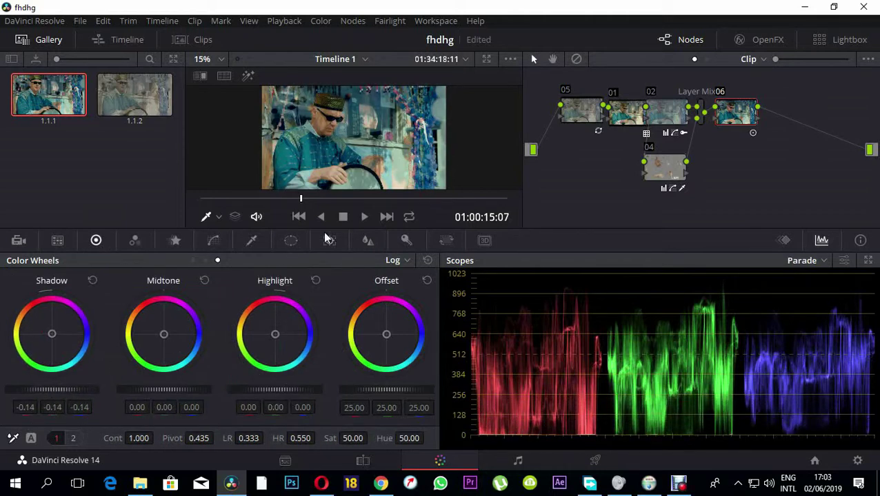
Step: View the drummer clip full screen and compare the finished grade with the ungraded image by toggling the grade bypass
{"action": "key", "text": "ctrl+f"}
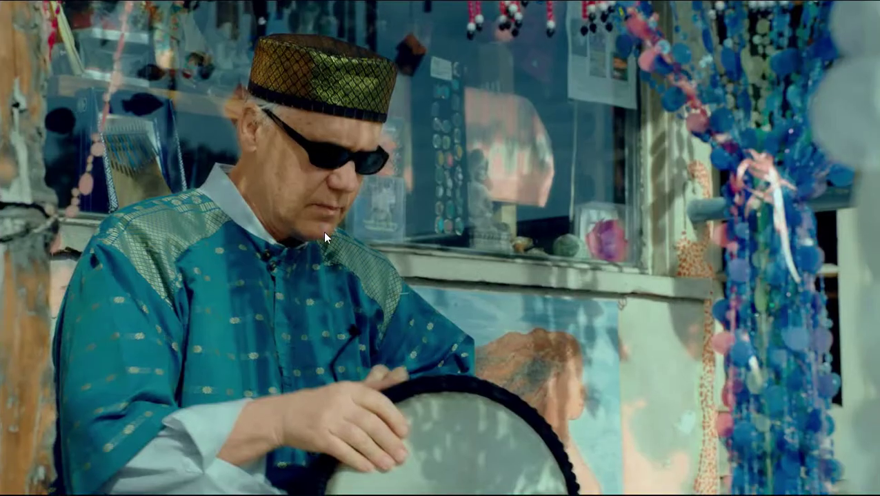
{"action": "key", "text": "shift+d"}
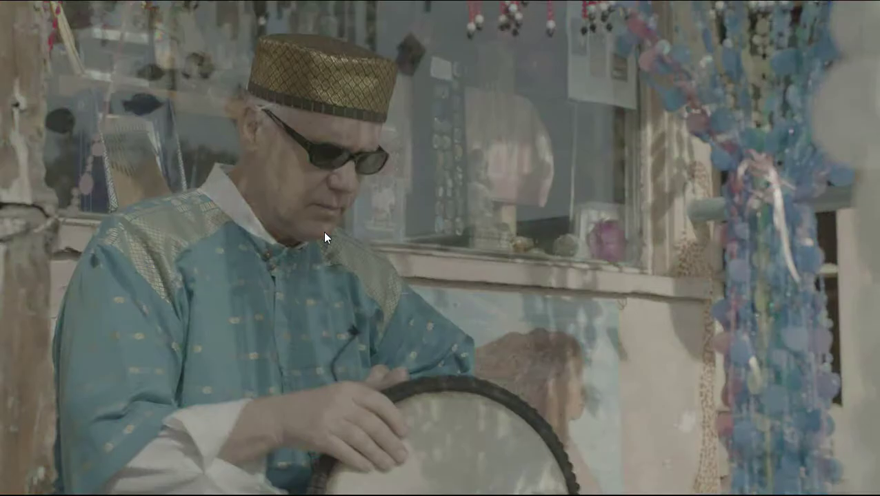
{"action": "key", "text": "shift+d"}
{"action": "key", "text": "shift+d"}
{"action": "key", "text": "shift+d"}
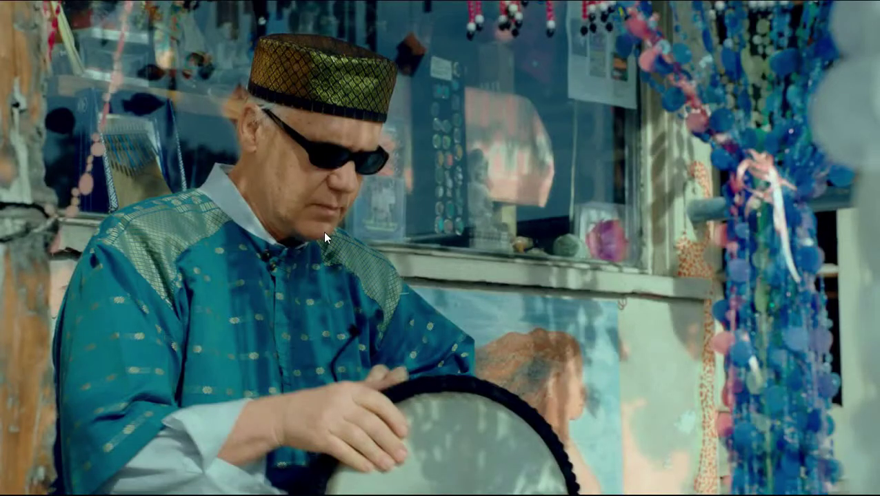
{"action": "key", "text": "Escape"}
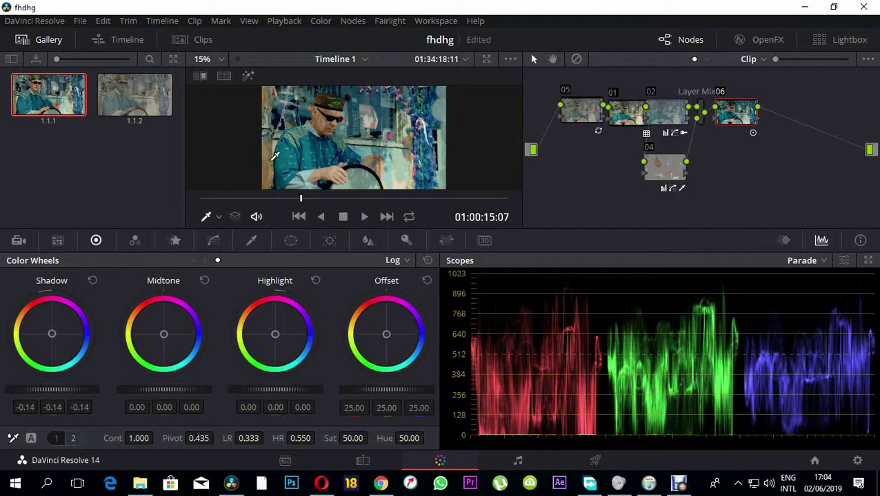
Step: Review the node chain by selecting nodes 02, 01 and 05 in turn, ending on node 06
{"action": "left_click", "coordinate": [670, 114]}
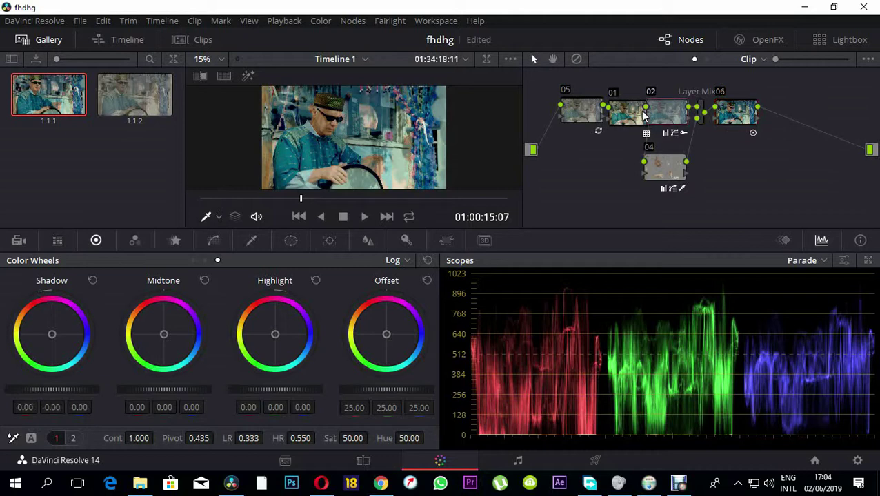
{"action": "left_click", "coordinate": [631, 113]}
{"action": "left_click", "coordinate": [579, 110]}
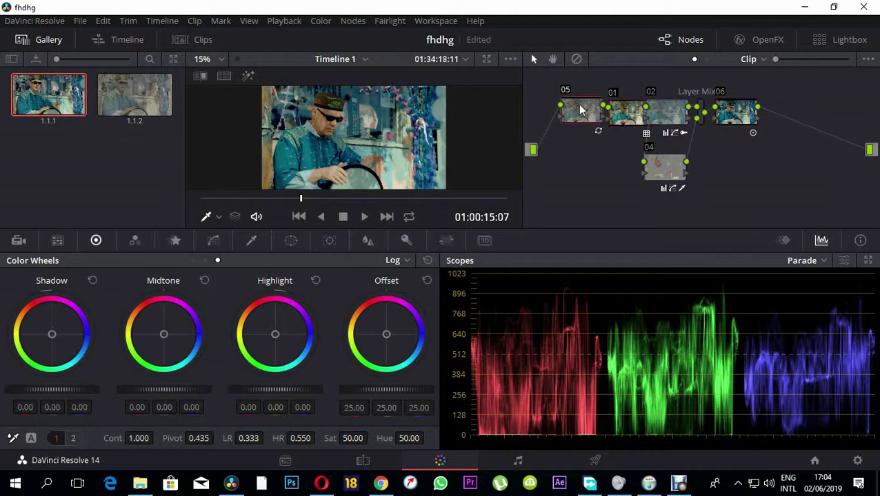
{"action": "left_click", "coordinate": [719, 121]}
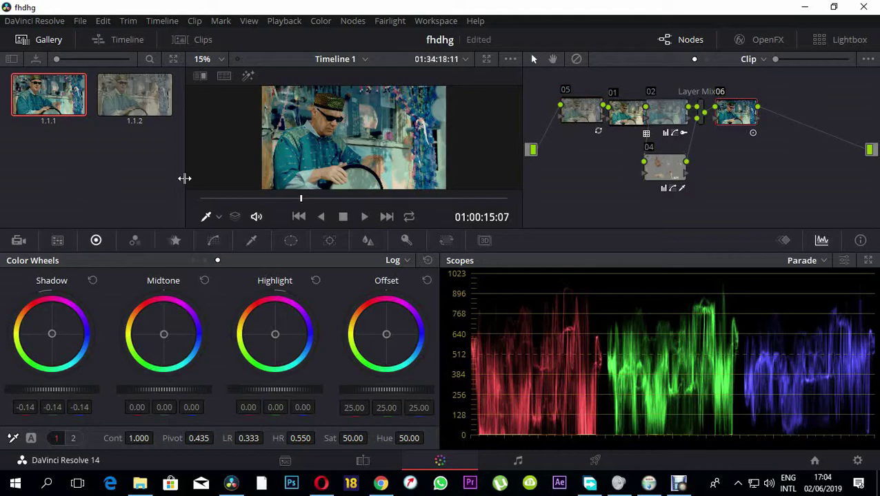
Step: Compare the graded and ungraded image full screen once more and add a serial node after node 06
{"action": "key", "text": "ctrl+f"}
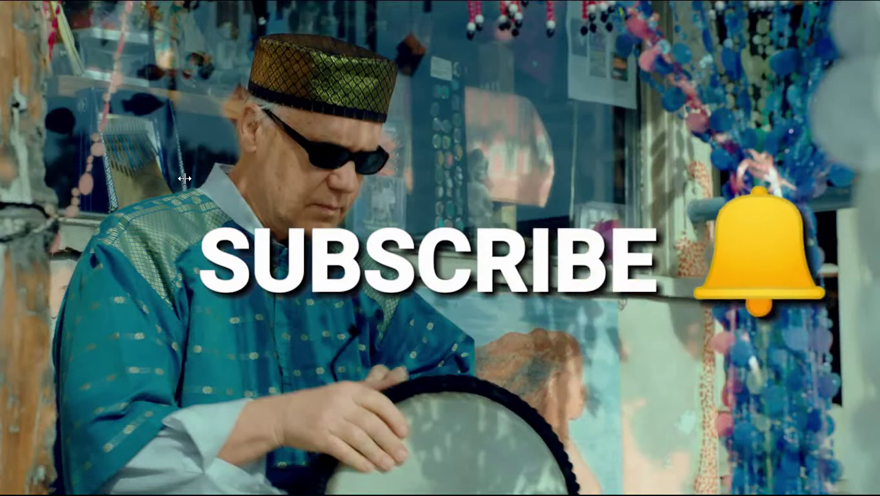
{"action": "key", "text": "shift+d"}
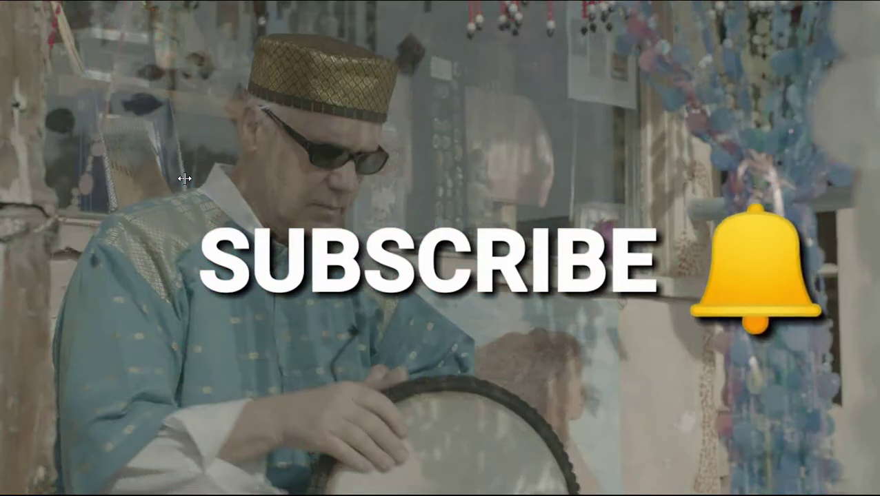
{"action": "key", "text": "shift+d"}
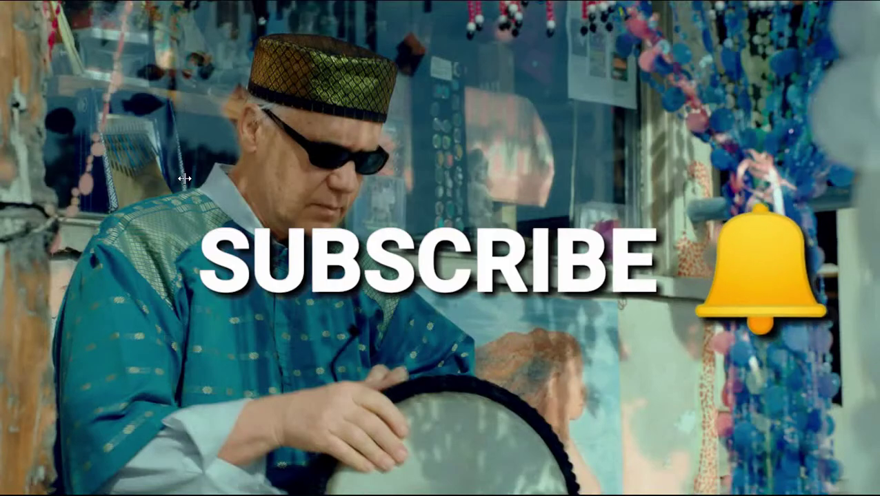
{"action": "key", "text": "ctrl+f"}
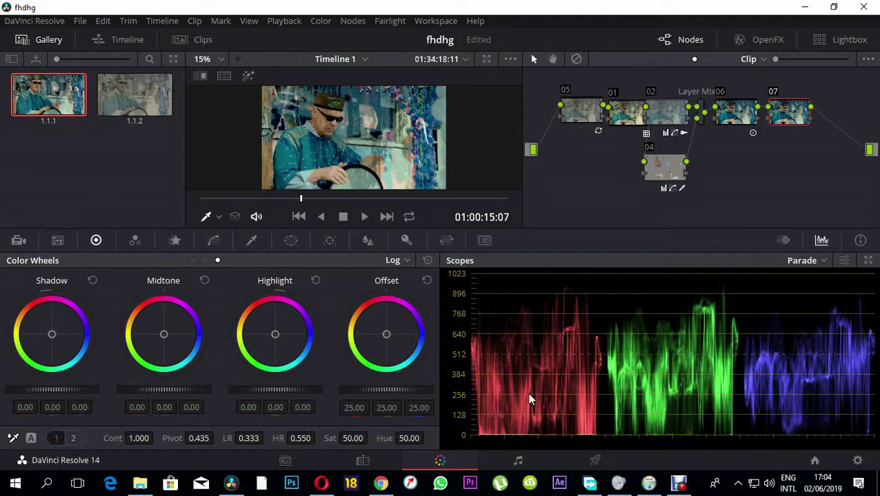
{"action": "left_click", "coordinate": [678, 482]}
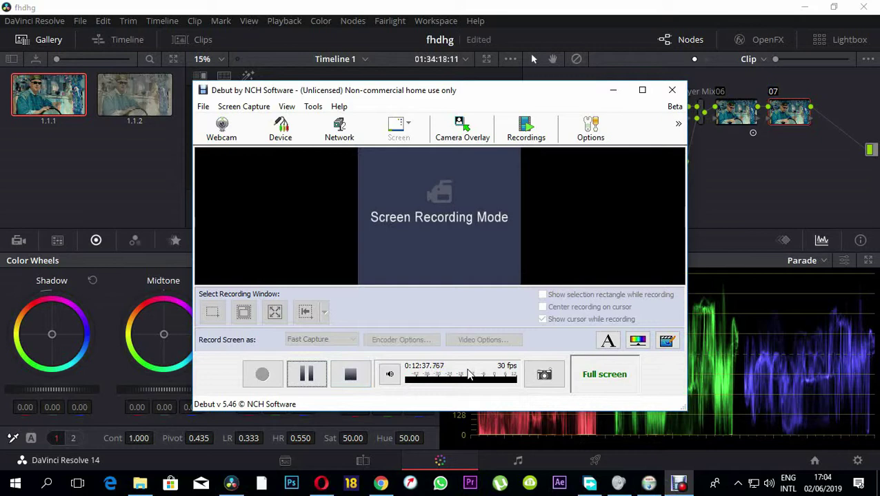
{"action": "left_click", "coordinate": [349, 385]}
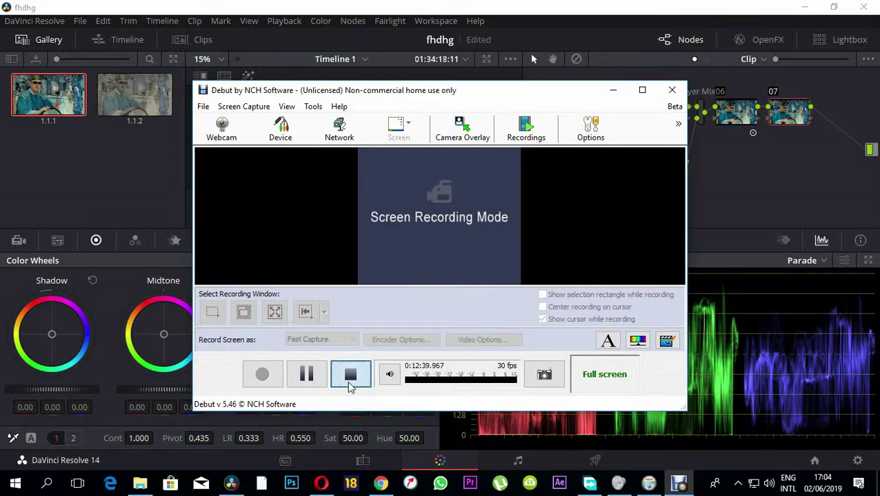